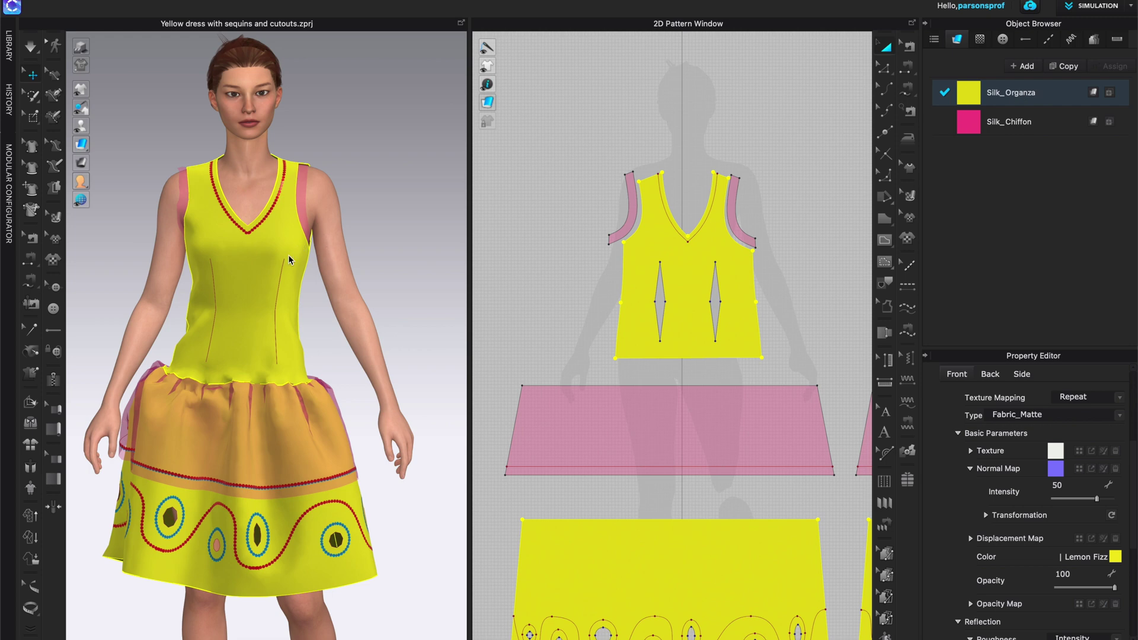
Start renaming the Silk_Organza fabric, then keep its original name
double_click(1069, 93)
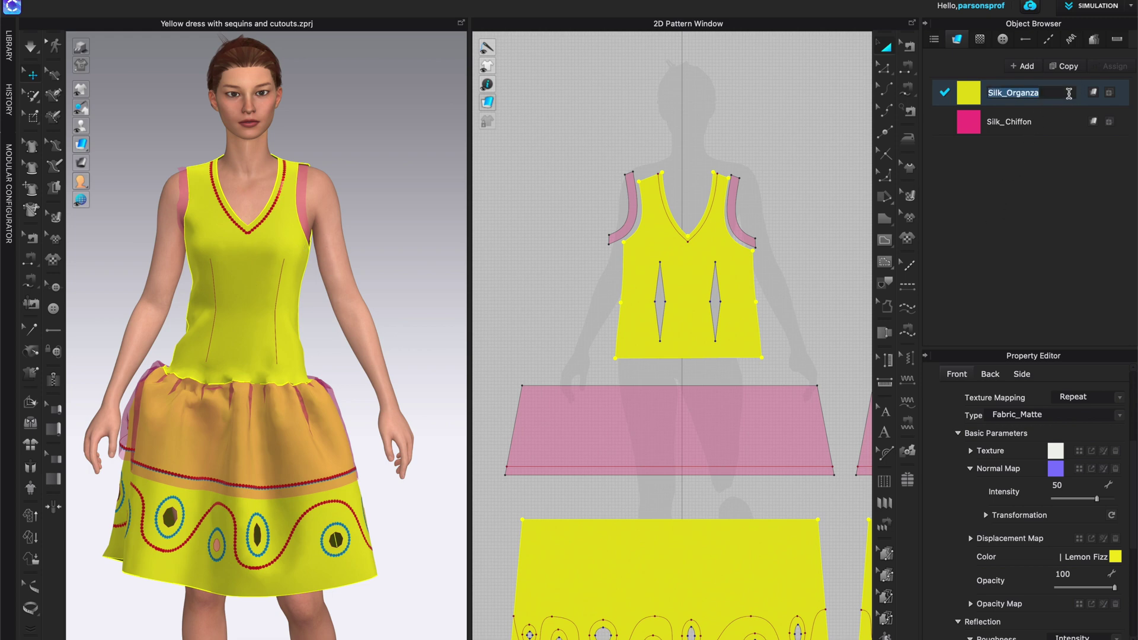
key(Return)
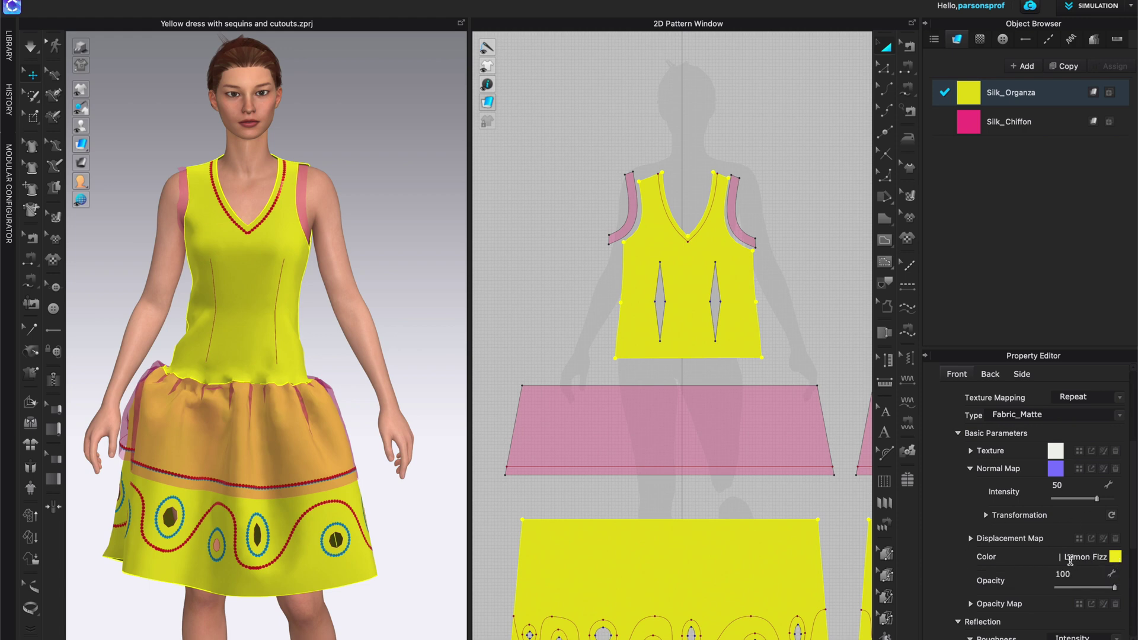
Bring up the Lemon Fizz colour picker and move it up and to the right
click(1116, 557)
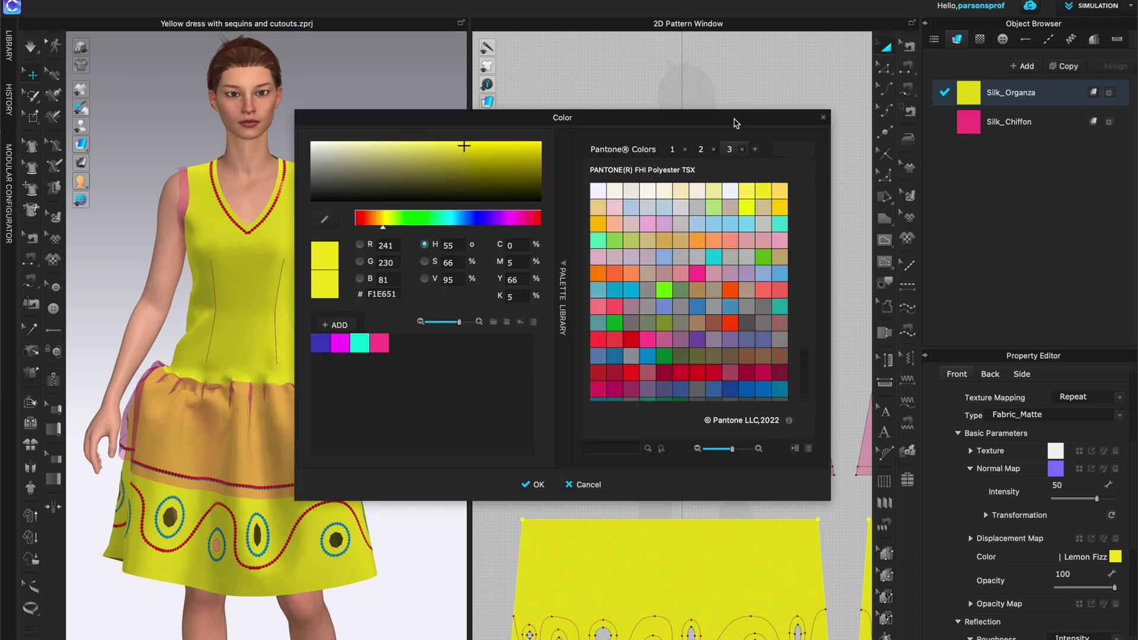
mouse_move(737, 111)
mouse_down()
mouse_move(775, 78)
mouse_move(788, 45)
mouse_up()
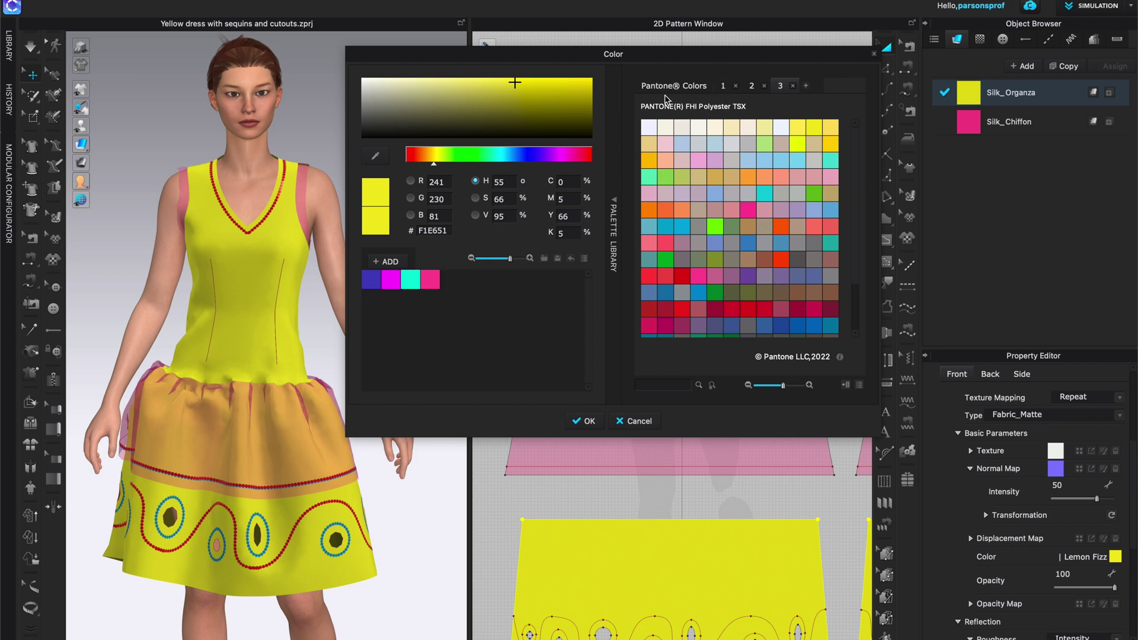
Browse the Nylon Brights TN LAB, Cotton TCX and Polyester TSX Pantone tabs
click(725, 88)
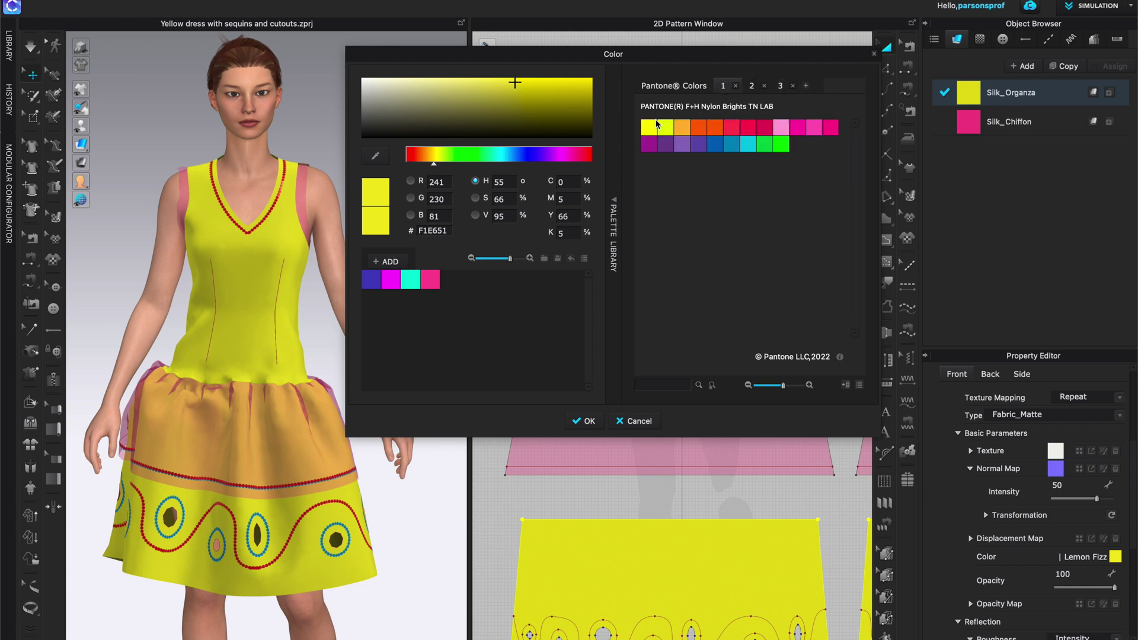
click(752, 87)
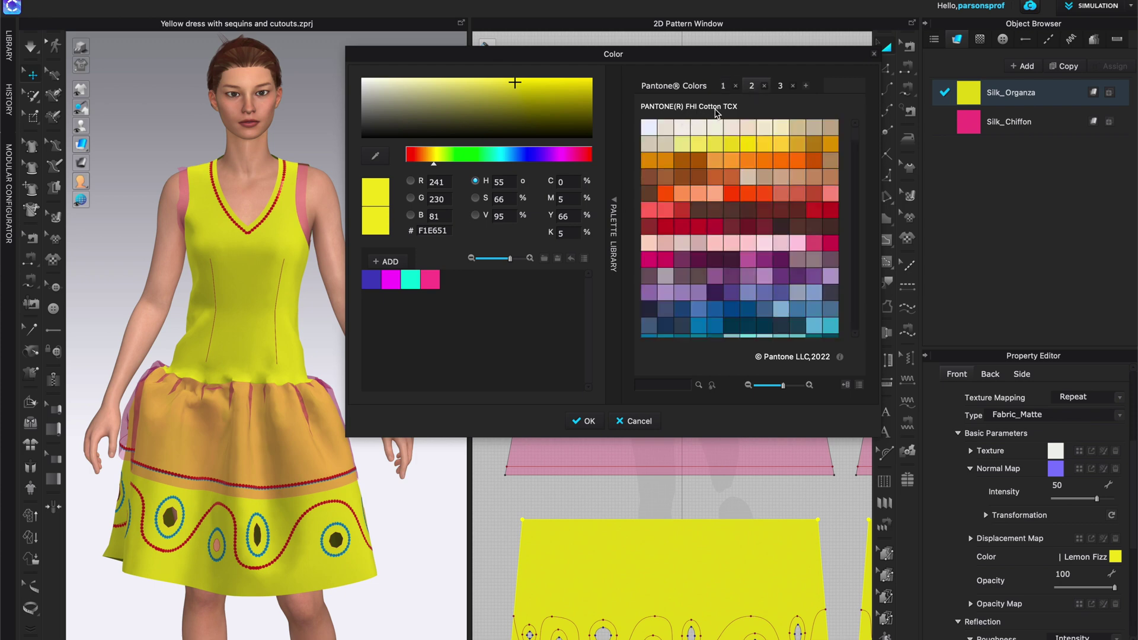
click(780, 86)
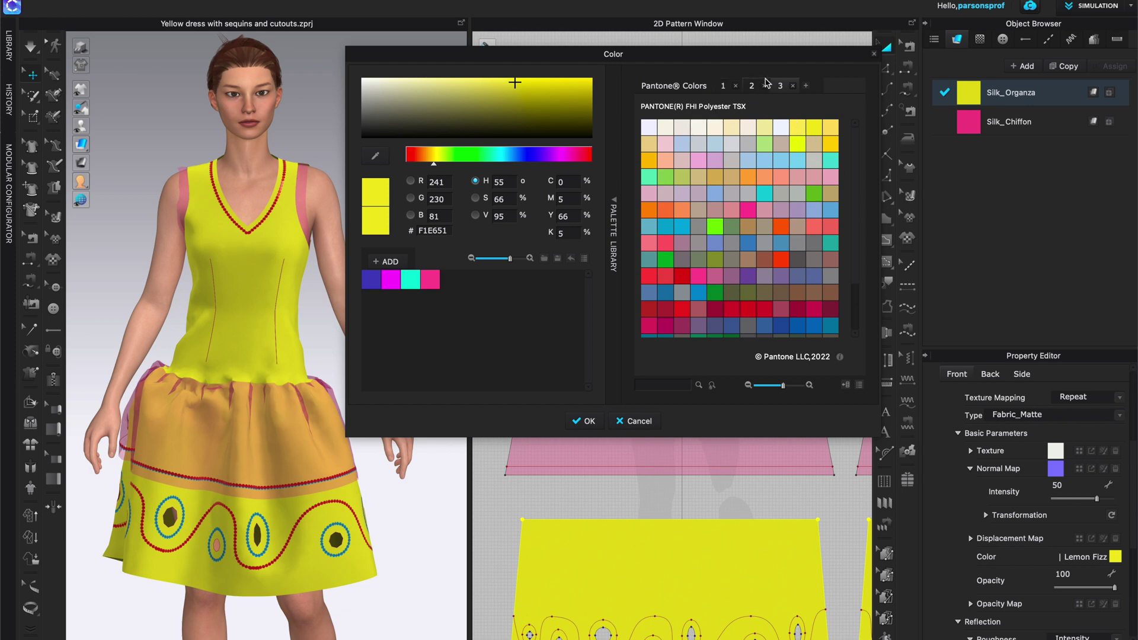
click(665, 89)
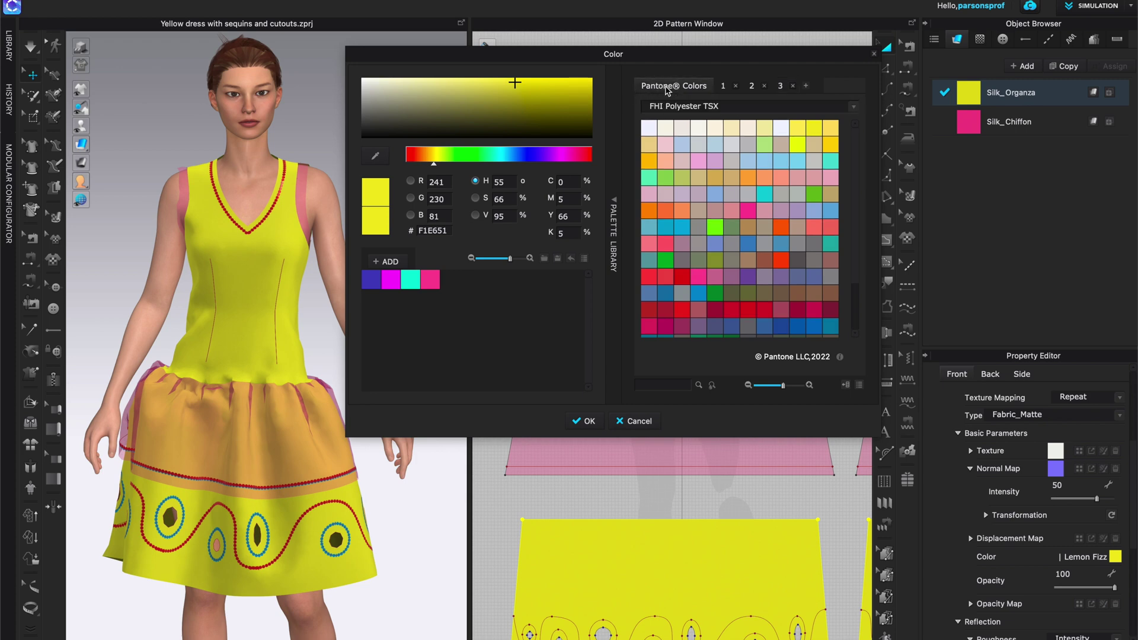
Load the FHI Cotton TCX library, then FHI Nylon Brights TN, shown as a named list
click(853, 110)
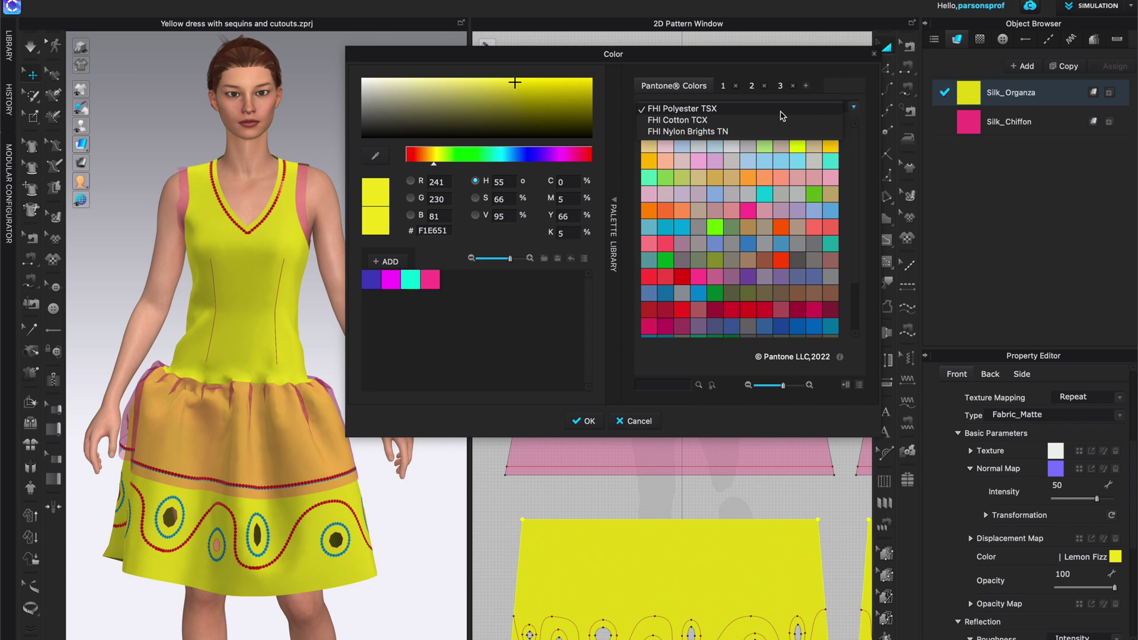
click(692, 121)
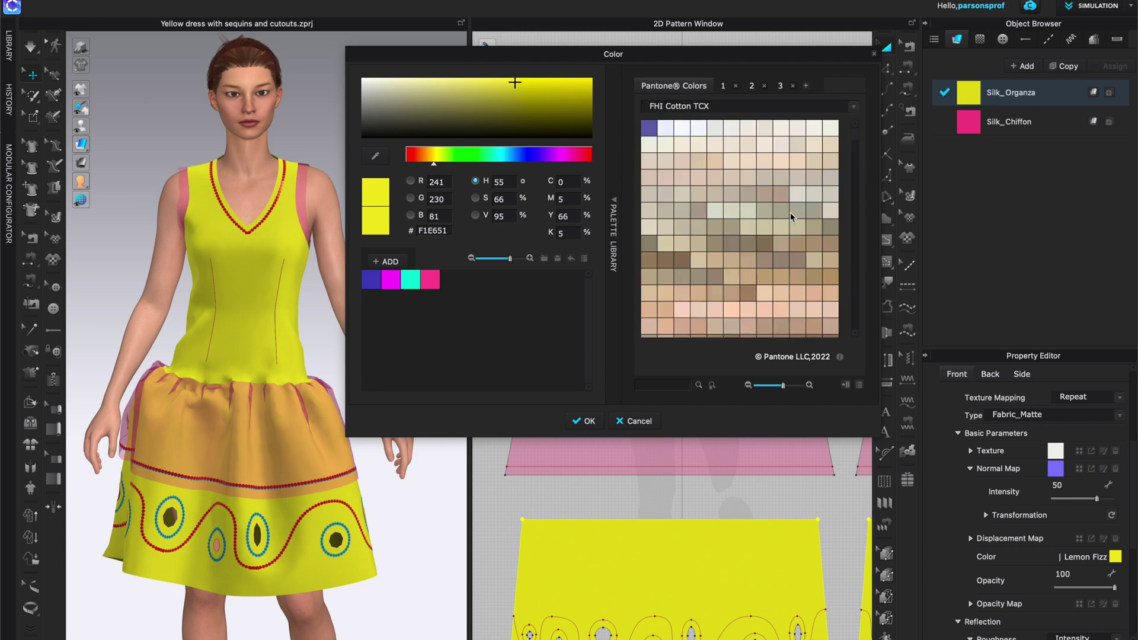
scroll(790, 213, down, 3)
scroll(785, 230, down, 5)
scroll(785, 229, down, 3)
scroll(785, 229, down, 3)
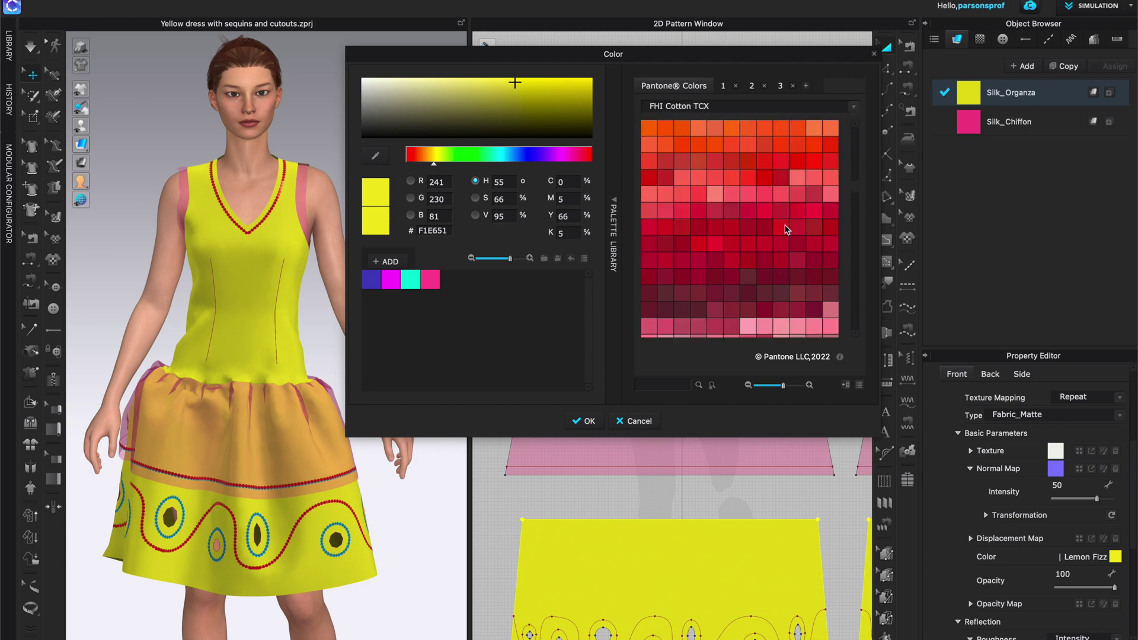
scroll(784, 230, down, 3)
scroll(785, 230, down, 3)
scroll(785, 230, down, 3)
scroll(785, 229, down, 3)
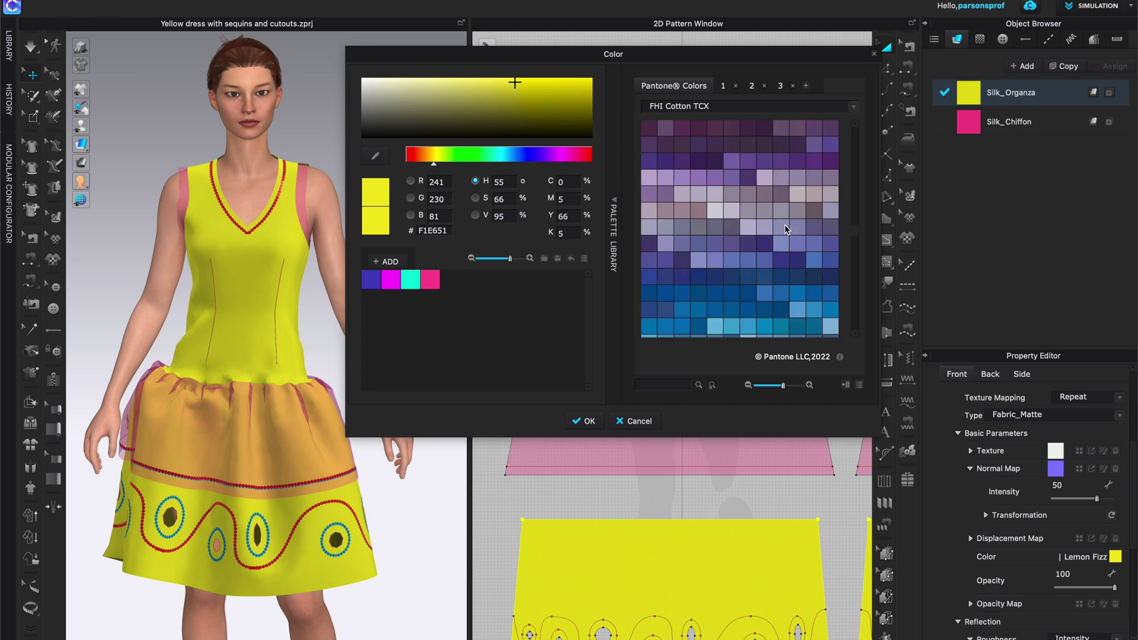
scroll(786, 230, down, 3)
scroll(786, 230, down, 3)
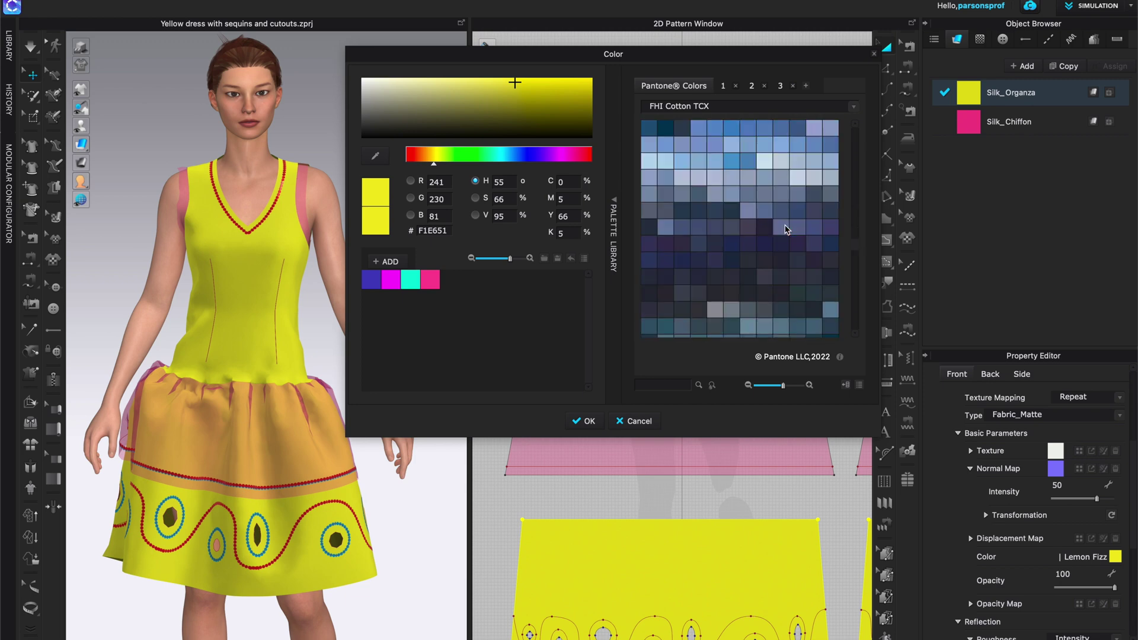
click(854, 107)
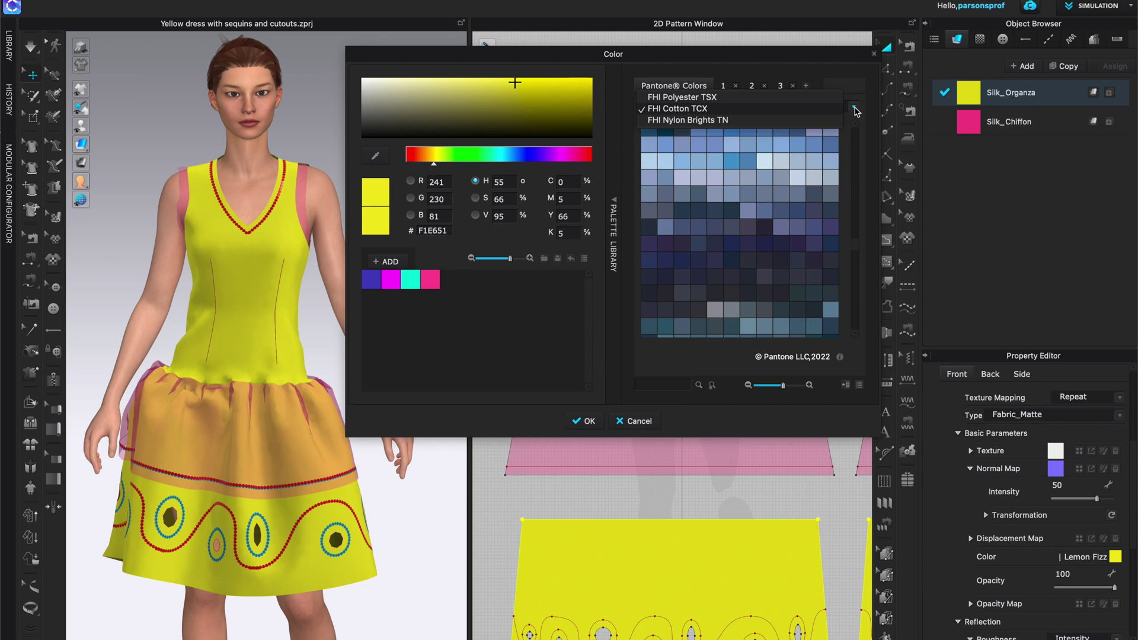
click(705, 122)
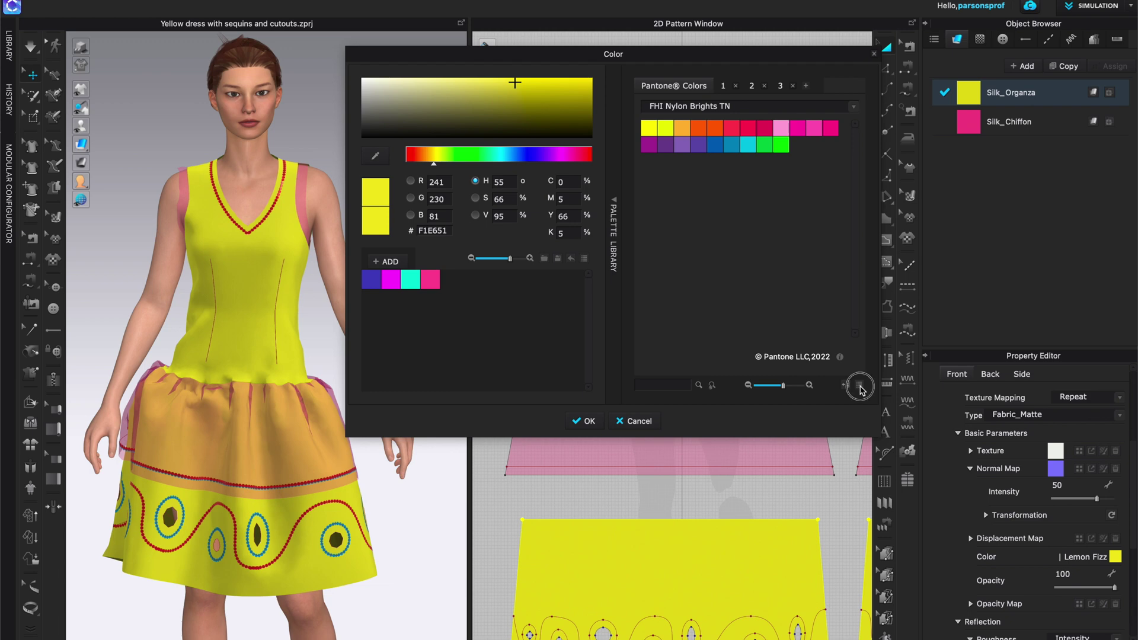
click(859, 387)
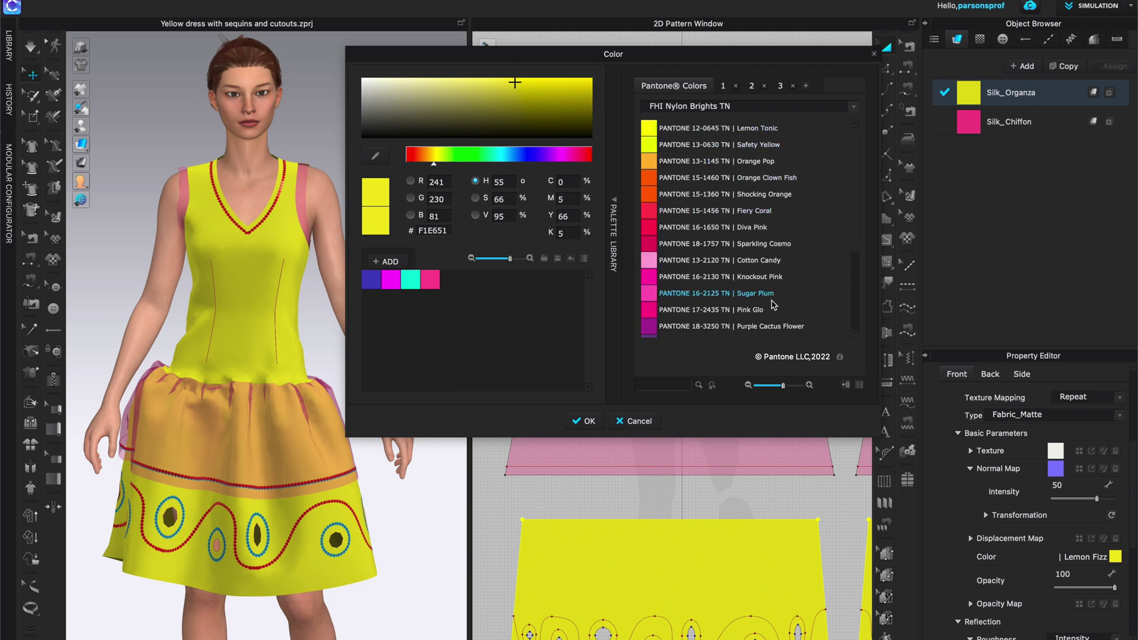
Cycle the palette tabs and list/grid views, settling on FHI Nylon Brights TN in list view
click(723, 86)
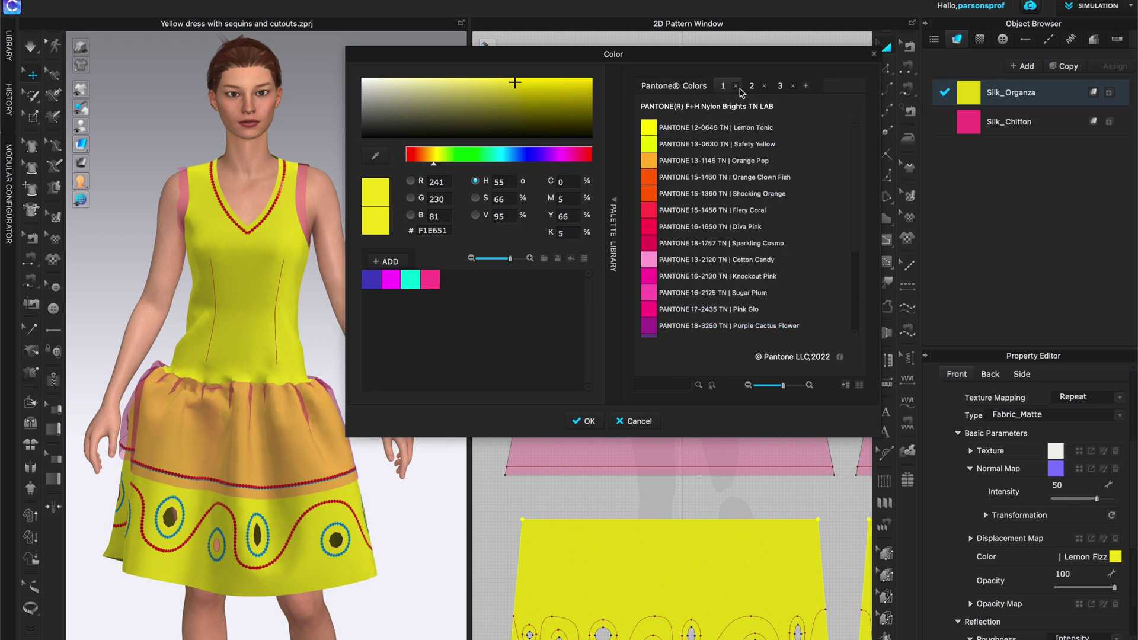
click(752, 86)
click(781, 86)
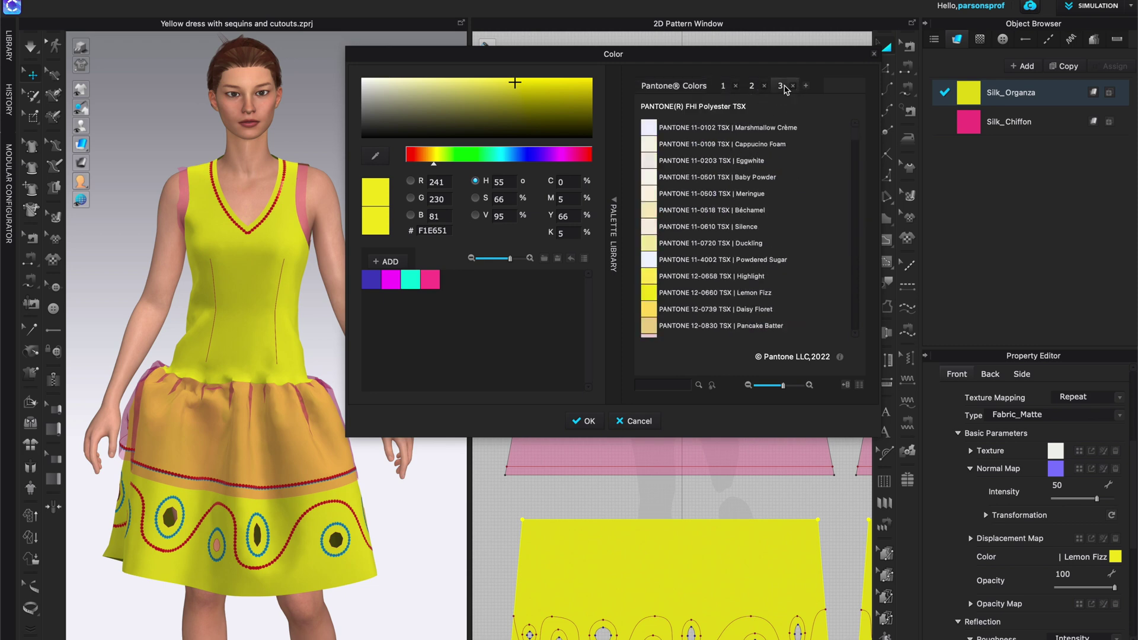
click(861, 389)
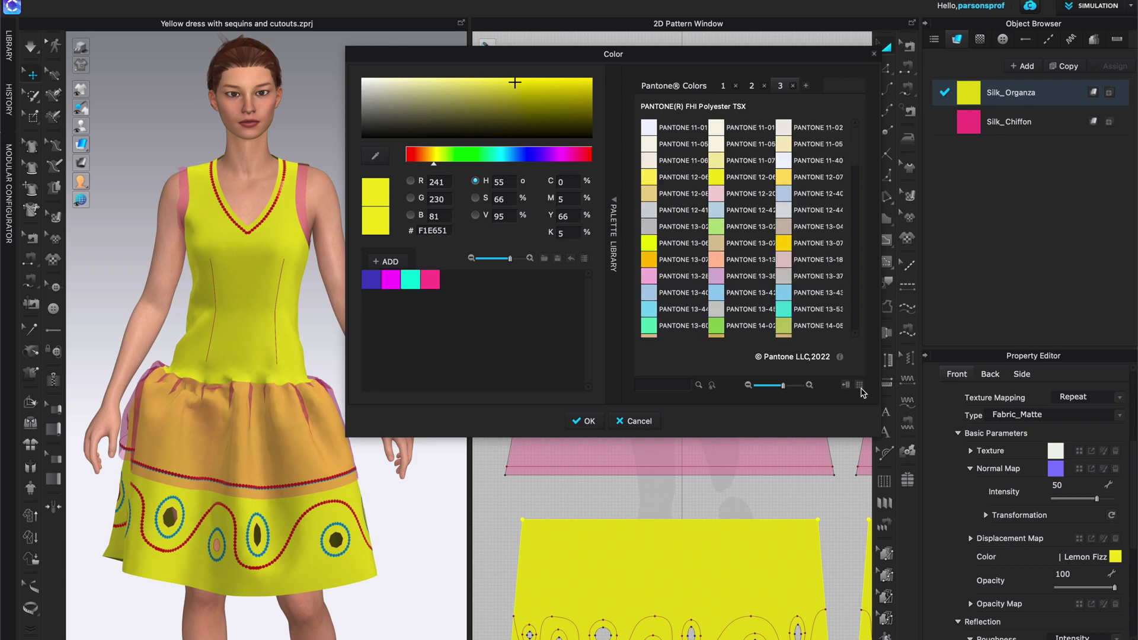
click(859, 388)
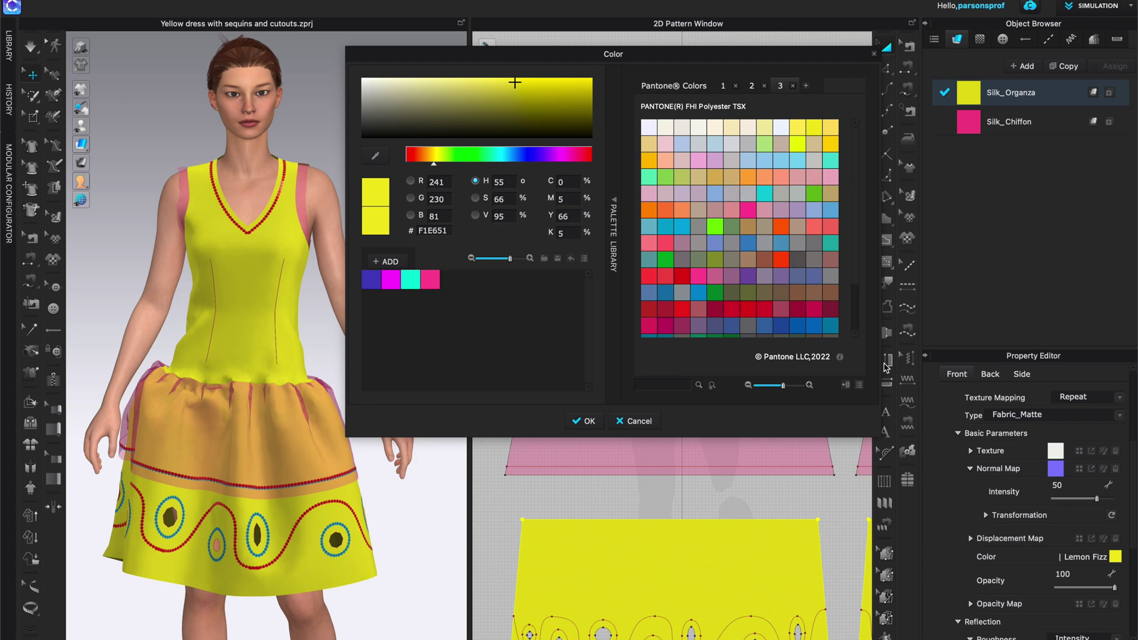
click(859, 386)
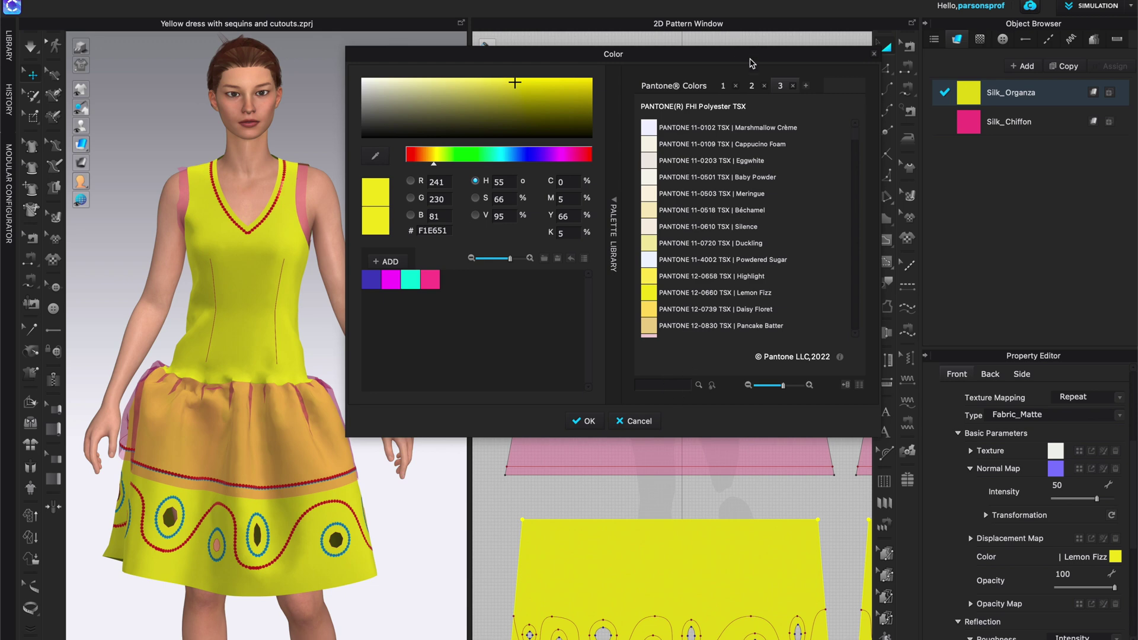
click(672, 89)
Search Pantone chip 18-1765 (Diva Pink), list the results, then search chip 13-2120
click(859, 385)
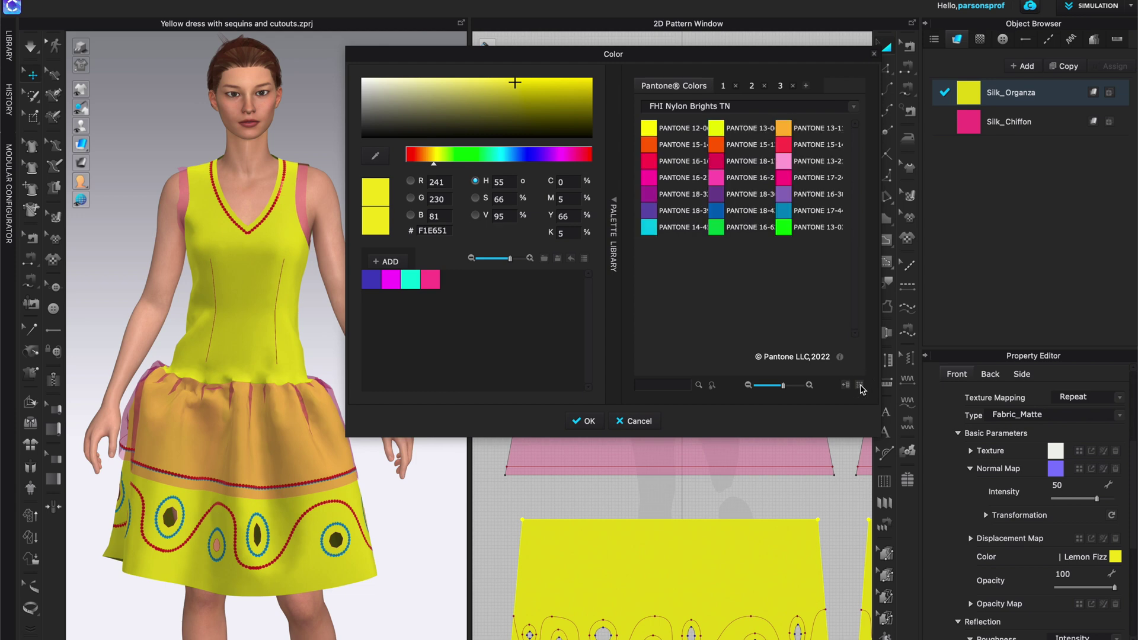
click(859, 387)
text(18-)
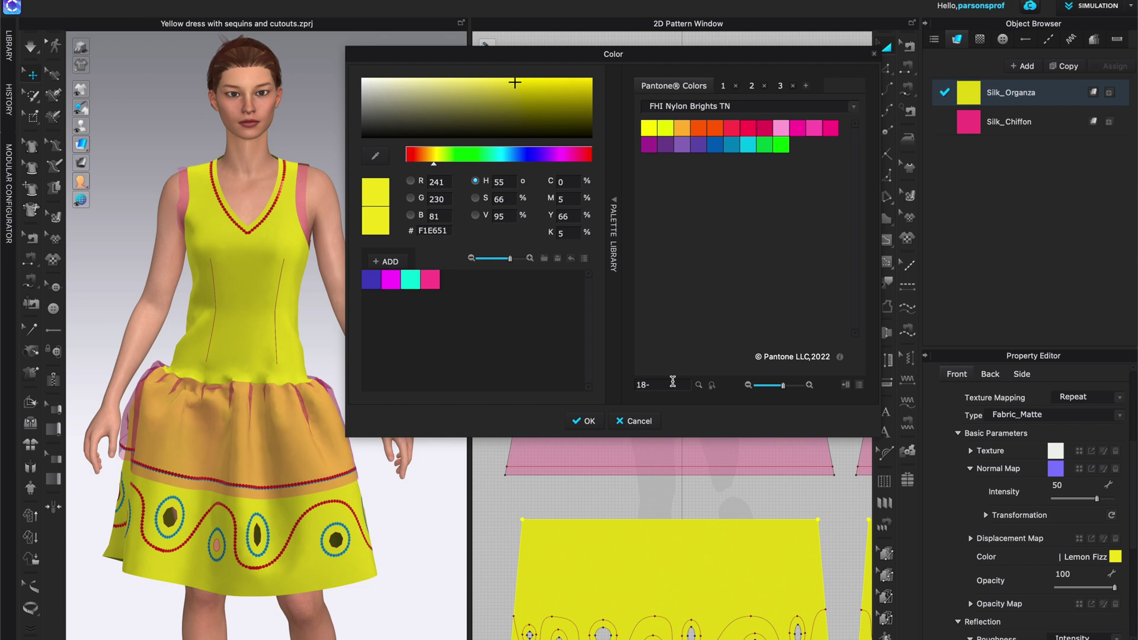
text(1765)
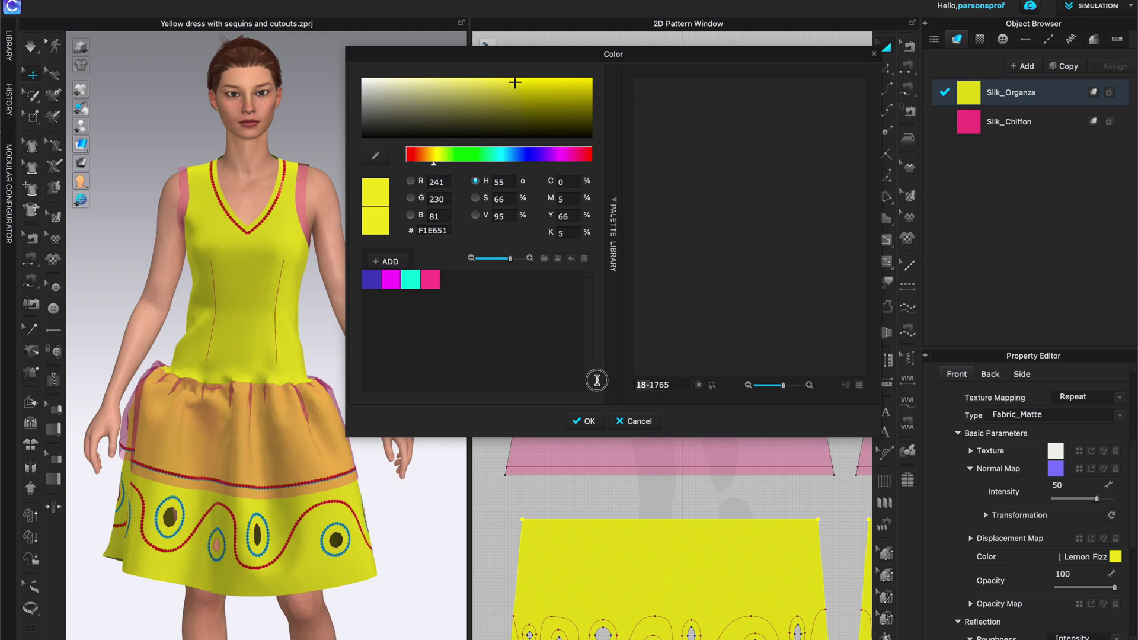
key(Return)
click(859, 385)
text(13-2120)
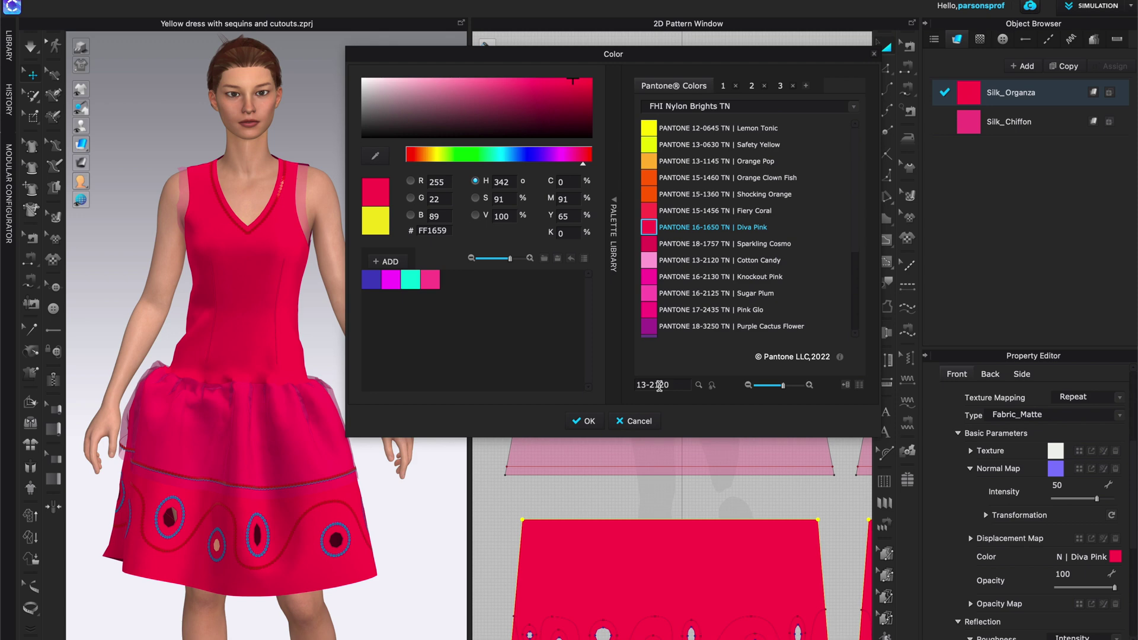
key(Return)
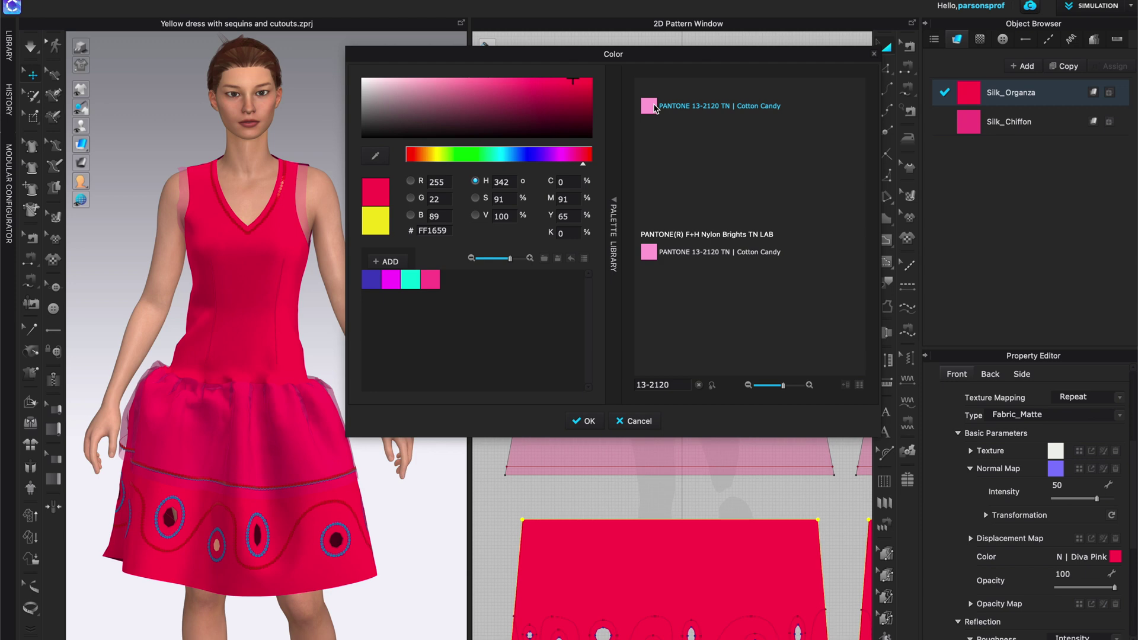
Apply Cotton Candy, test Similar Color search, then apply the saved deep pink swatch
click(655, 108)
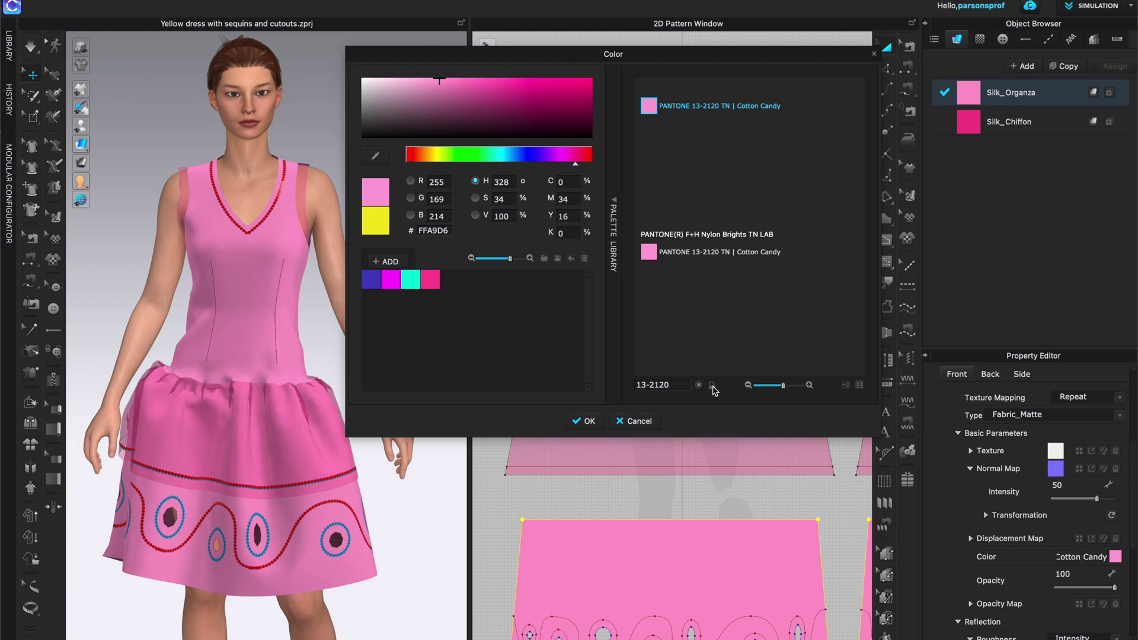
click(712, 386)
click(712, 387)
click(464, 84)
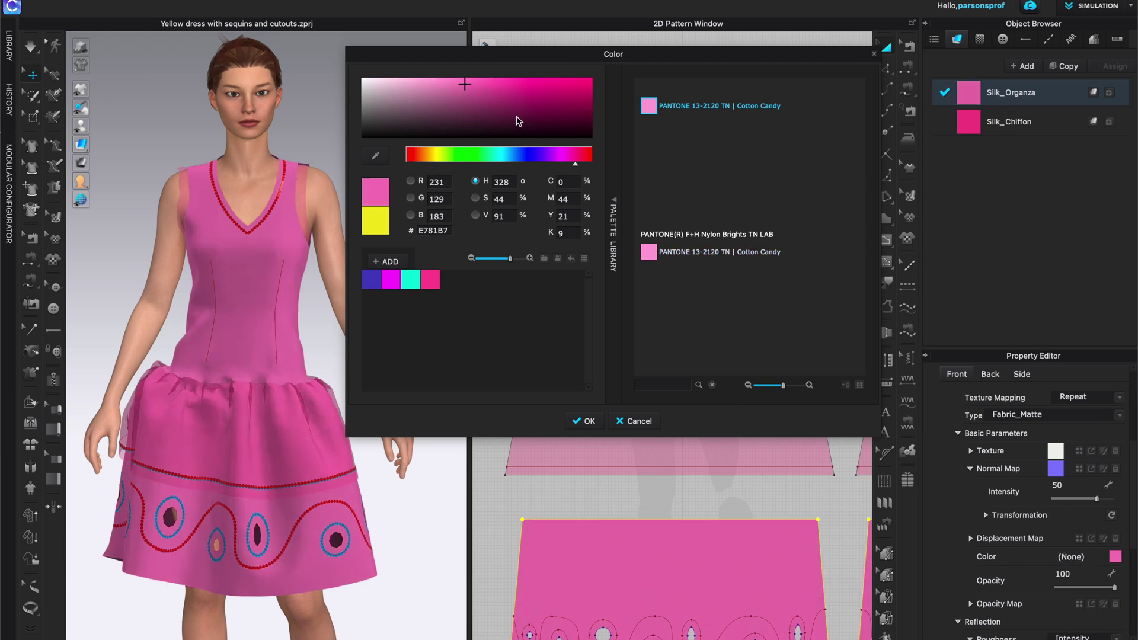
click(713, 386)
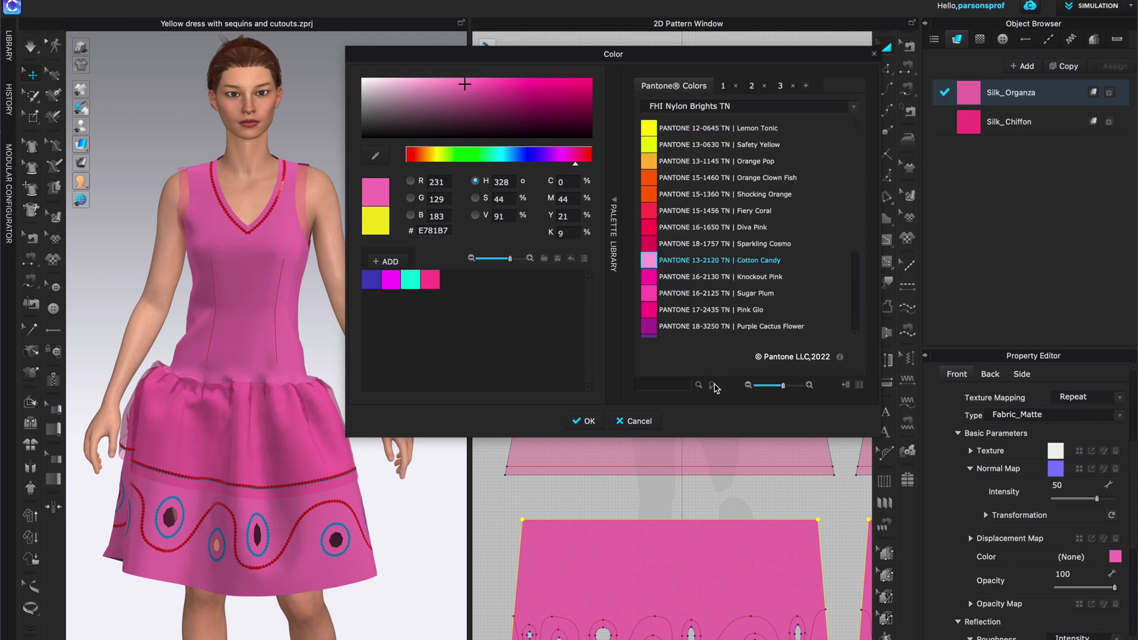
click(434, 281)
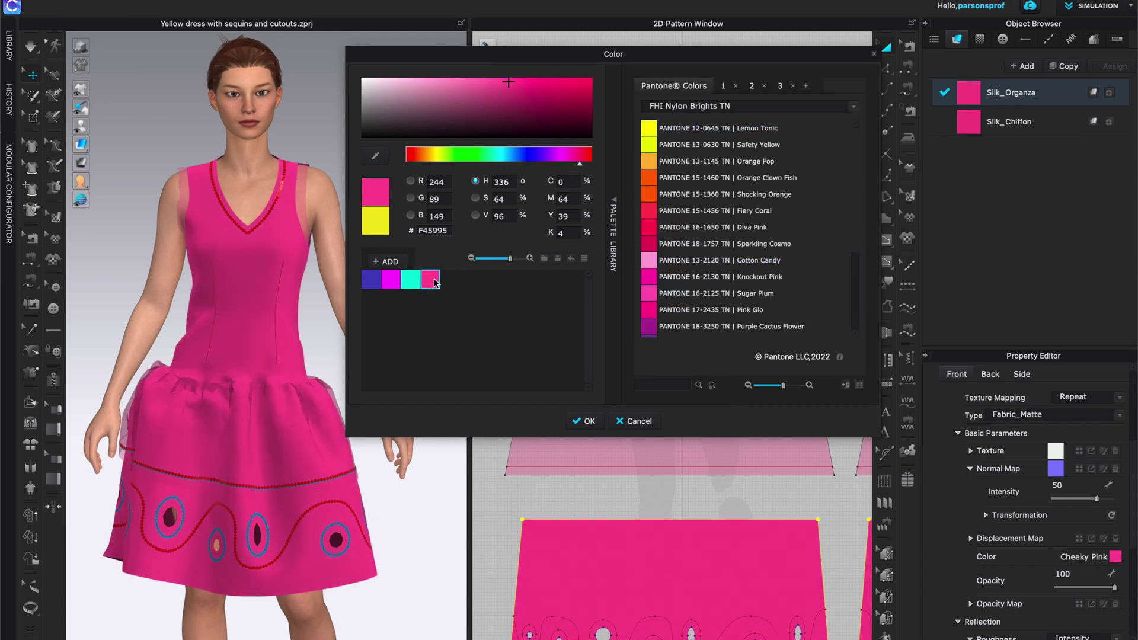
Try a darker pink and a blue hue, then apply the saved teal swatch and find similar chips
click(714, 387)
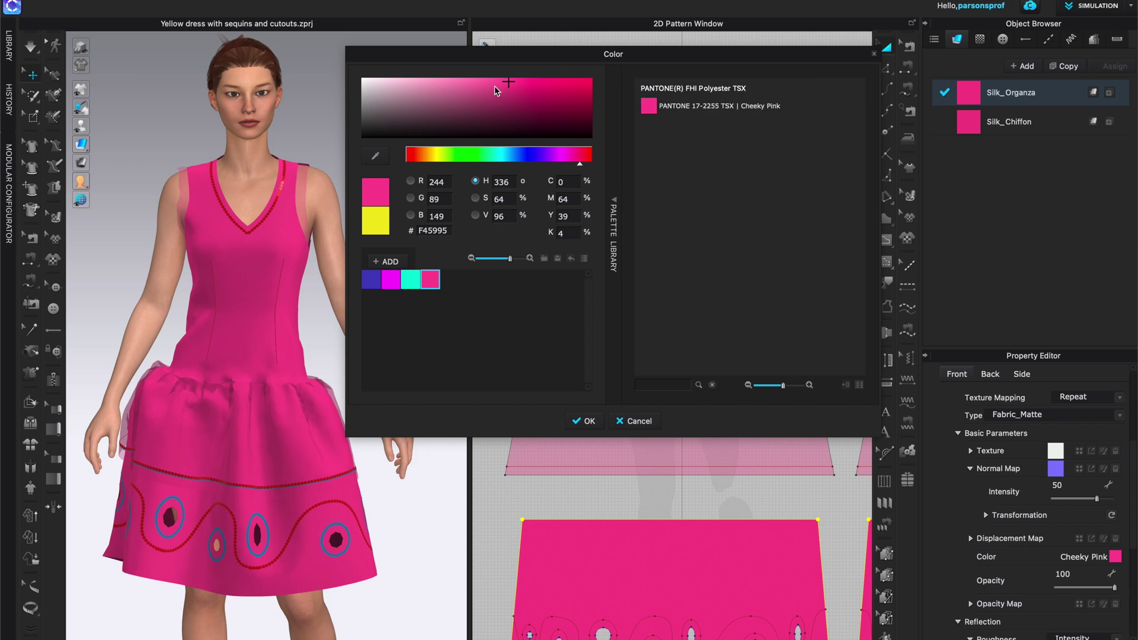
click(500, 90)
click(712, 385)
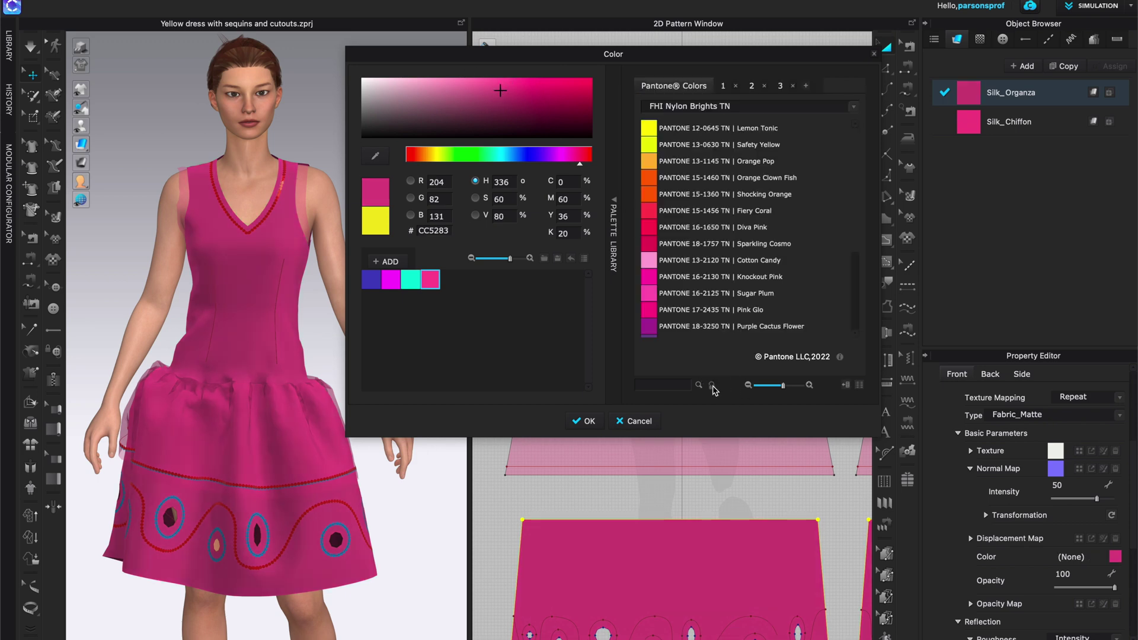
click(530, 156)
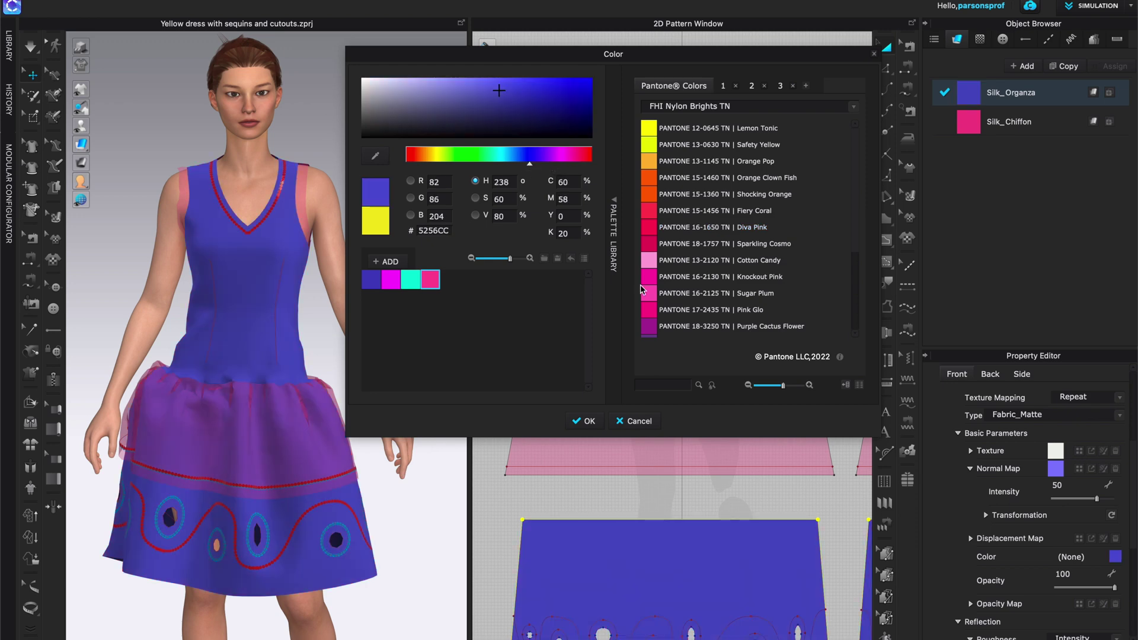
click(712, 386)
scroll(836, 266, up, 3)
click(410, 279)
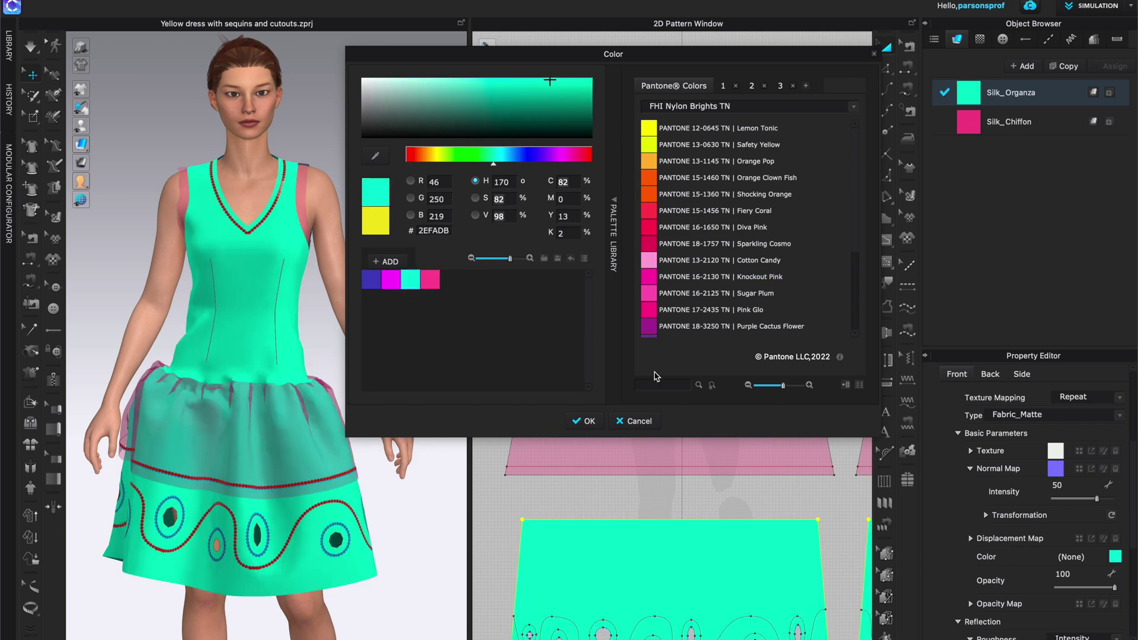
click(712, 385)
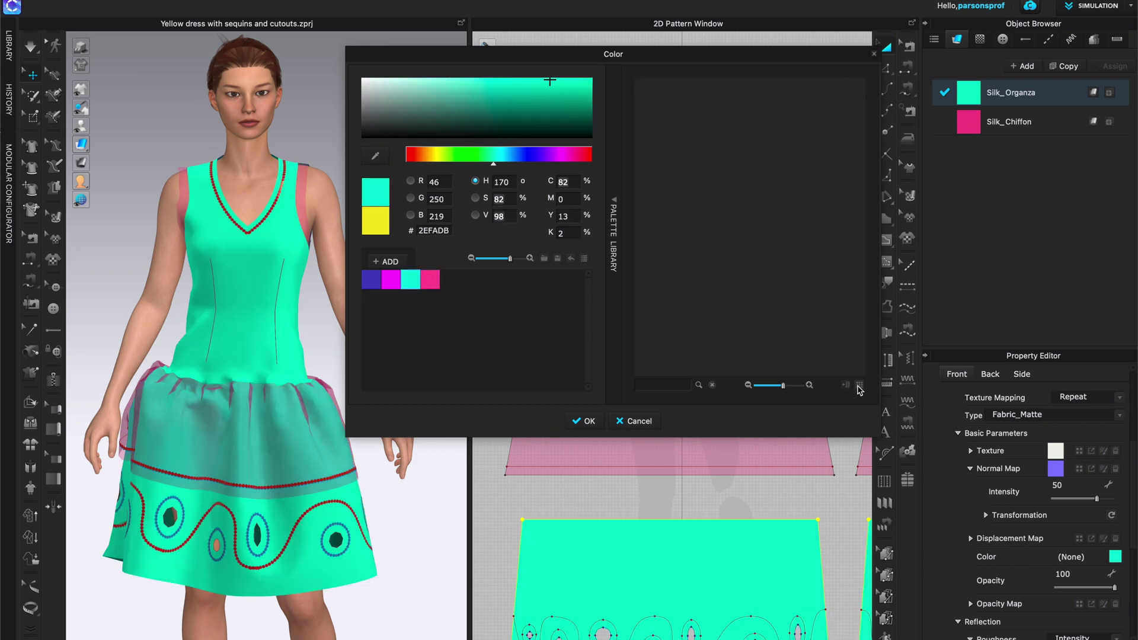
Experiment with teal, yellow-green and teal-green hues while testing Similar Color search
click(537, 78)
click(715, 391)
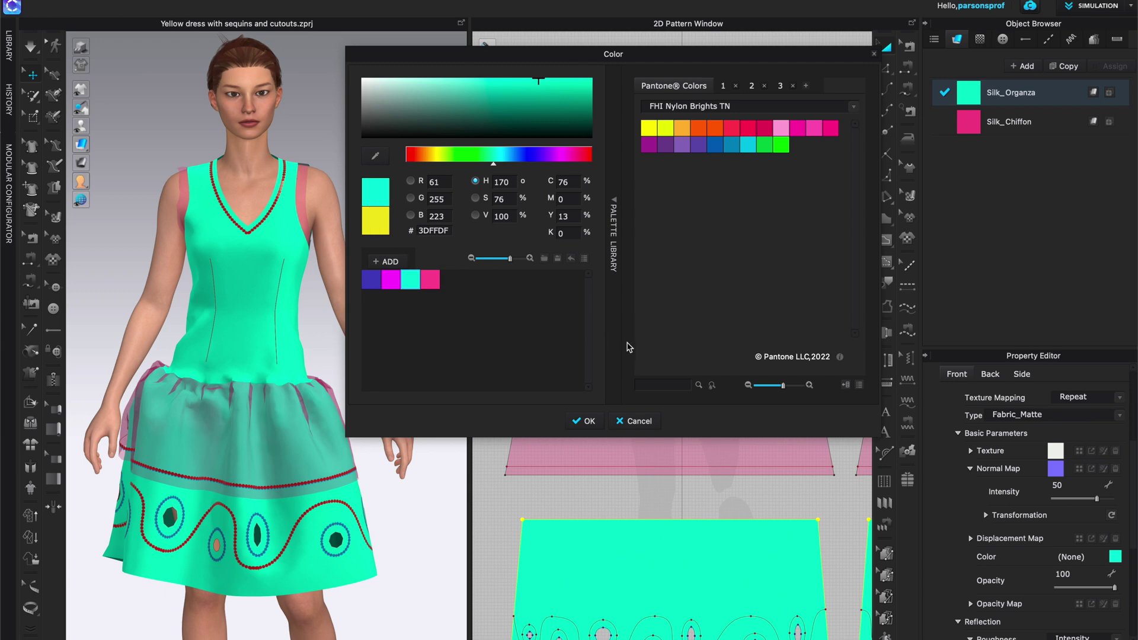
click(441, 156)
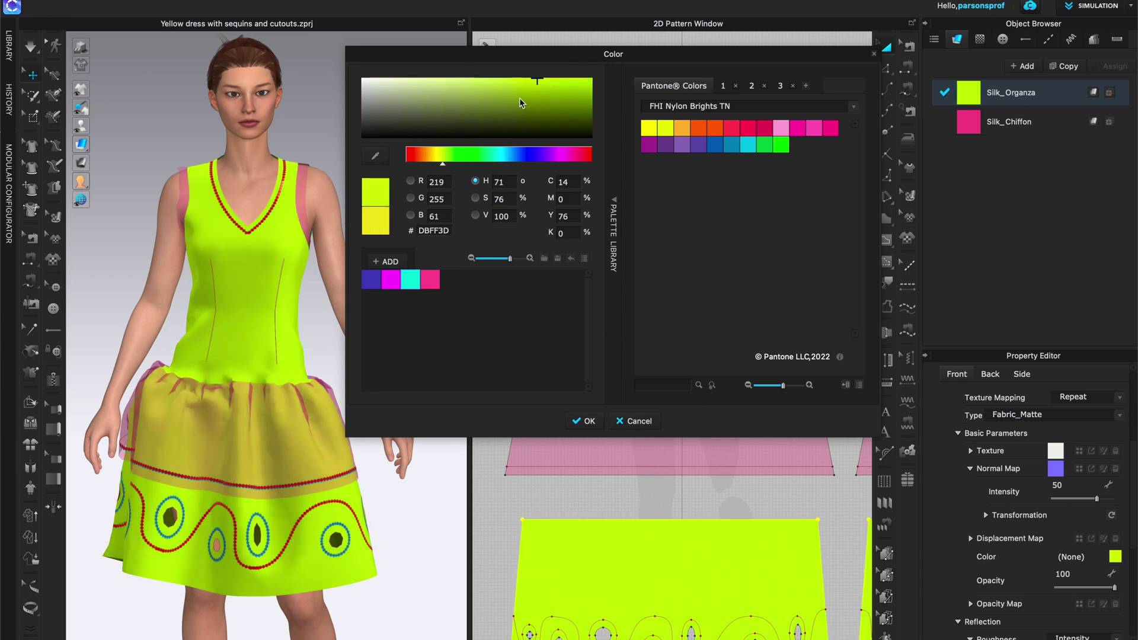
click(539, 88)
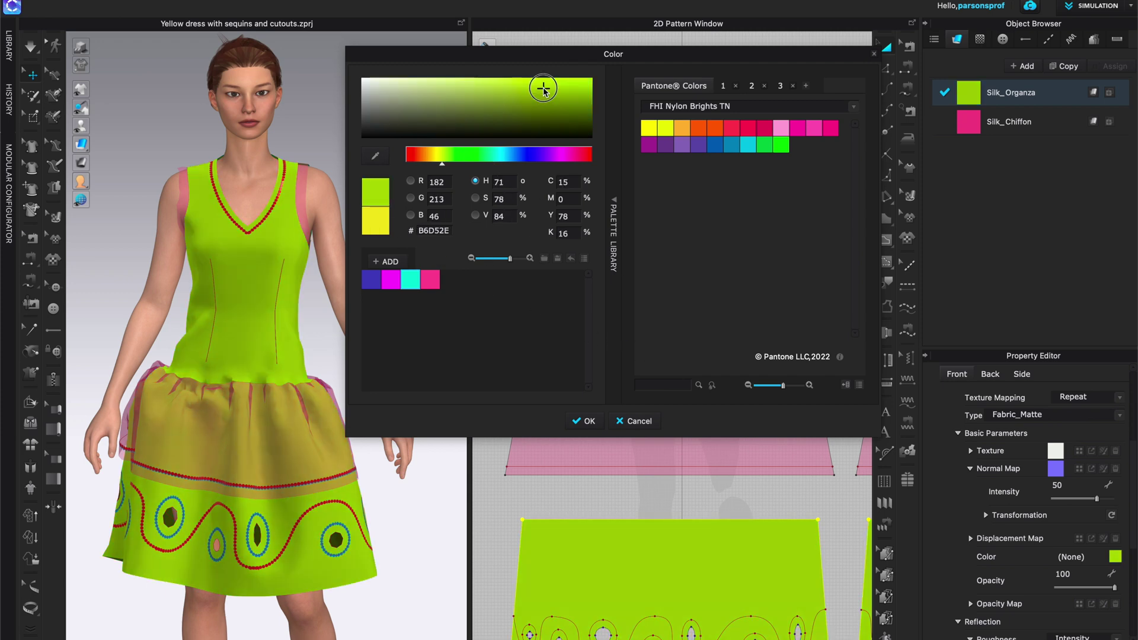
click(711, 387)
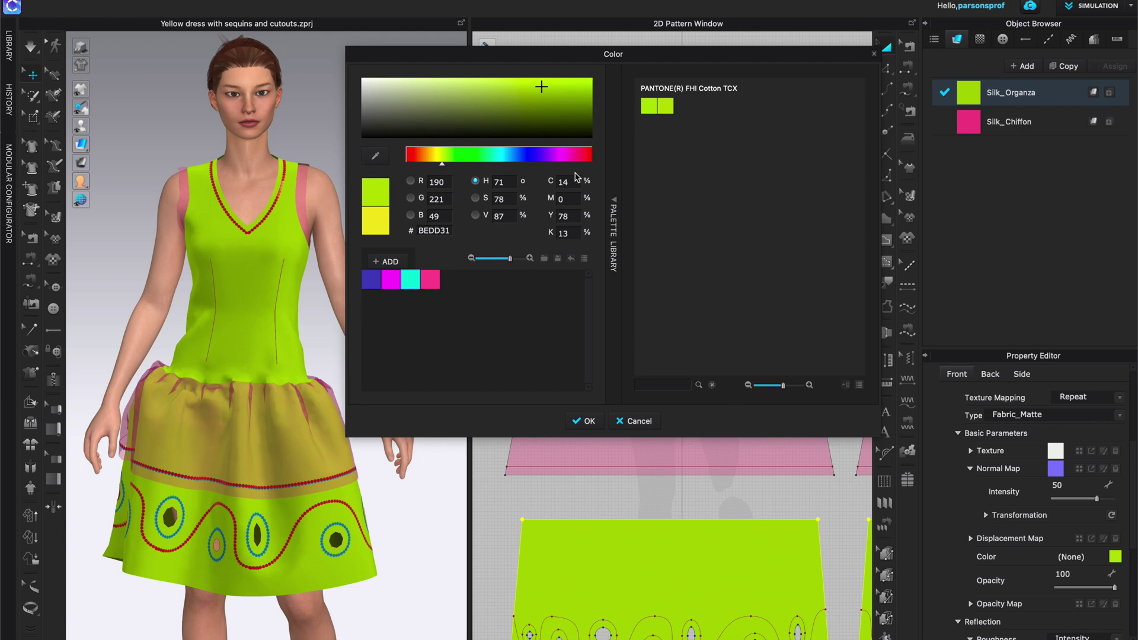
click(493, 157)
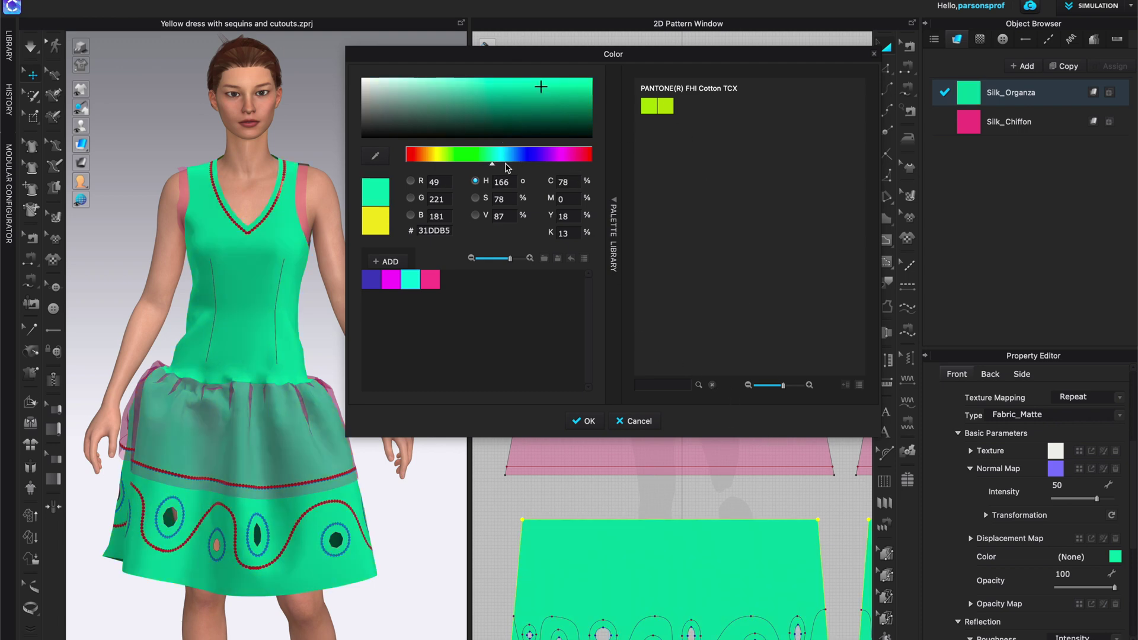
click(711, 384)
Adjust the green's brightness, then revert to Cotton Candy pink and find similar chips
drag(540, 111, 564, 93)
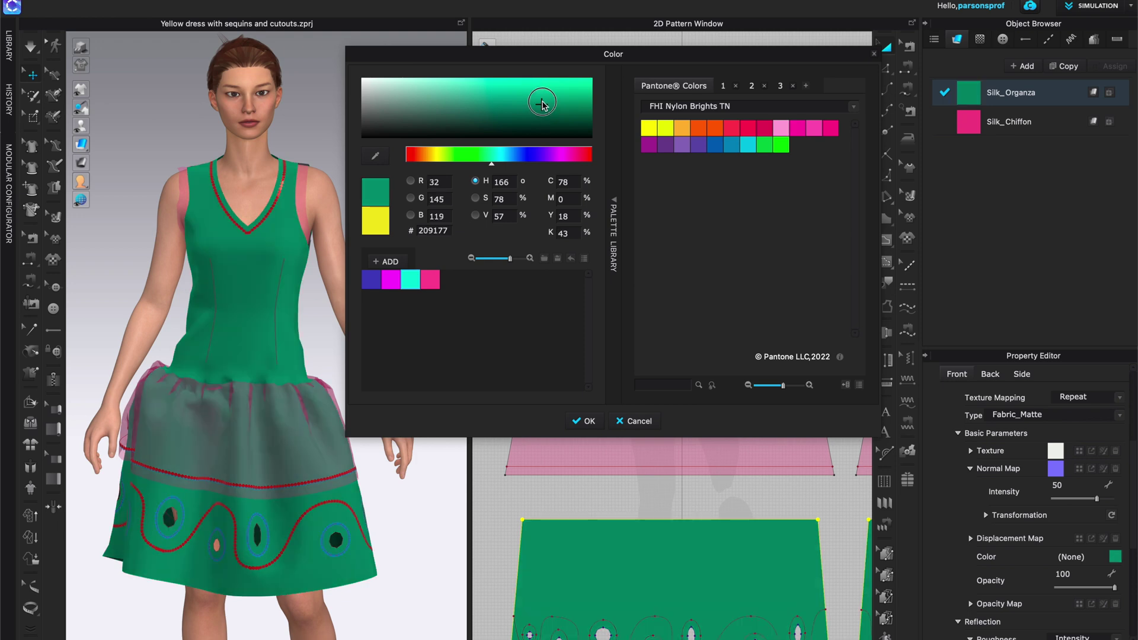
click(712, 385)
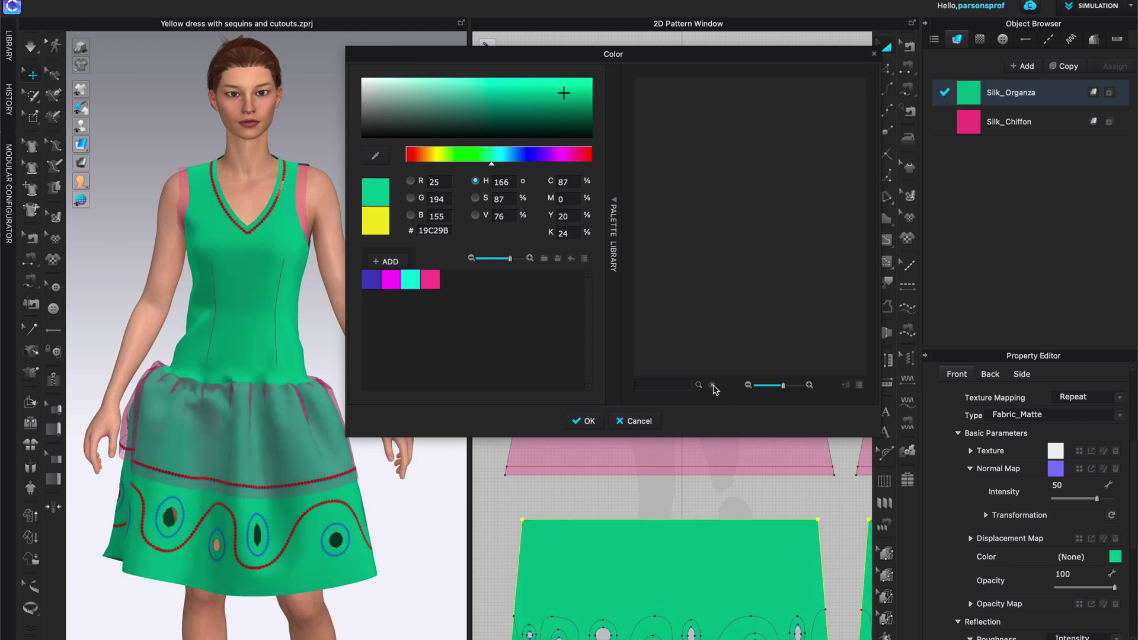
click(712, 387)
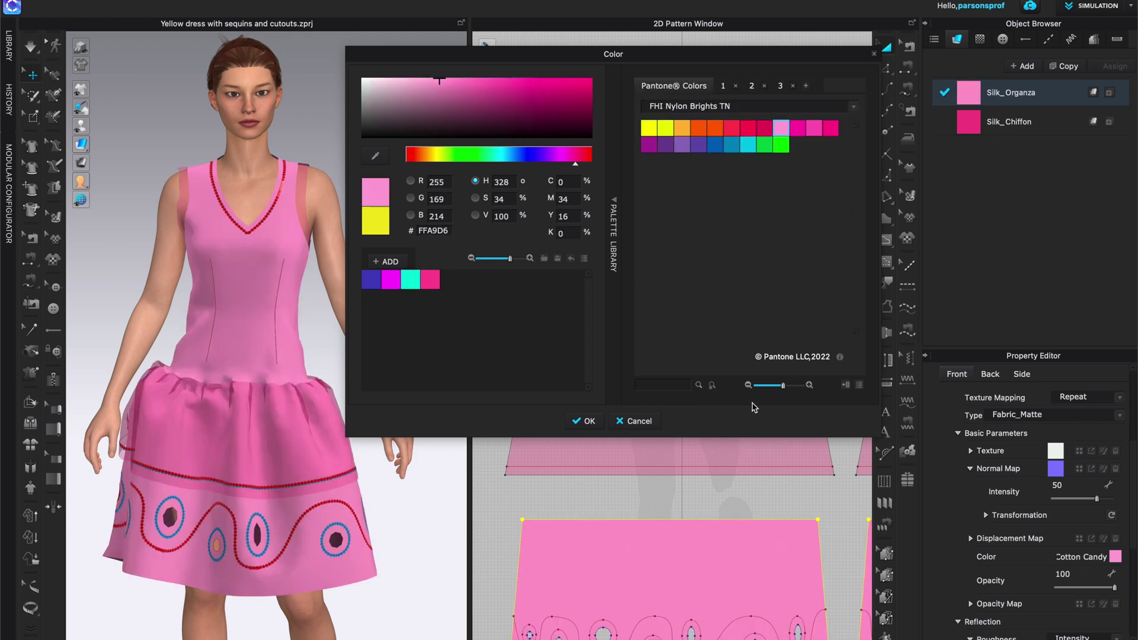
click(712, 388)
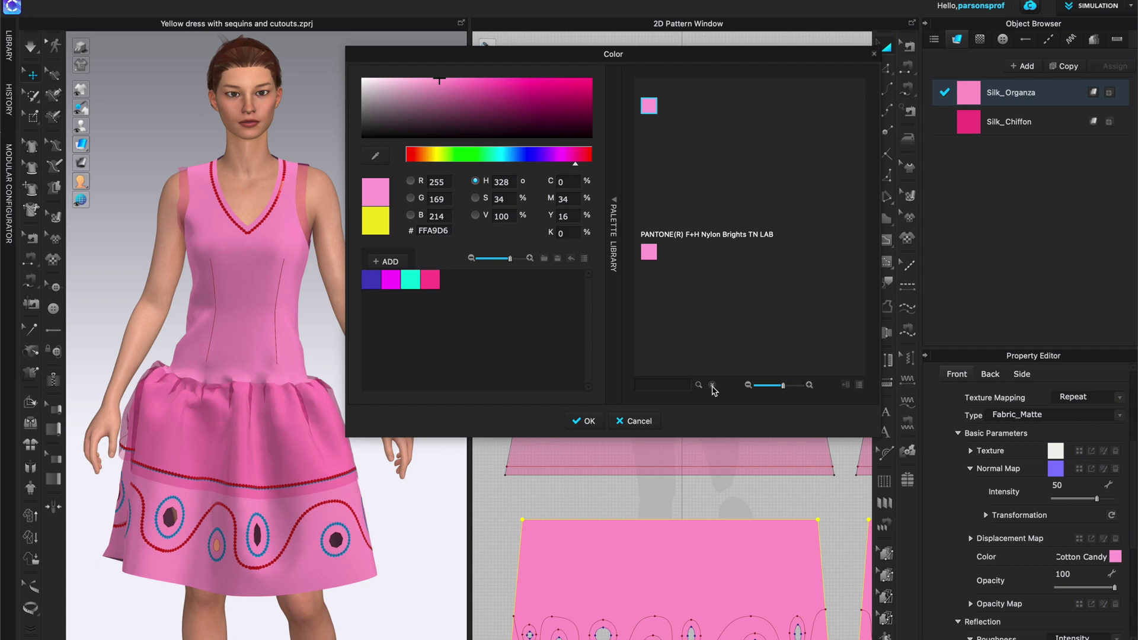
click(713, 388)
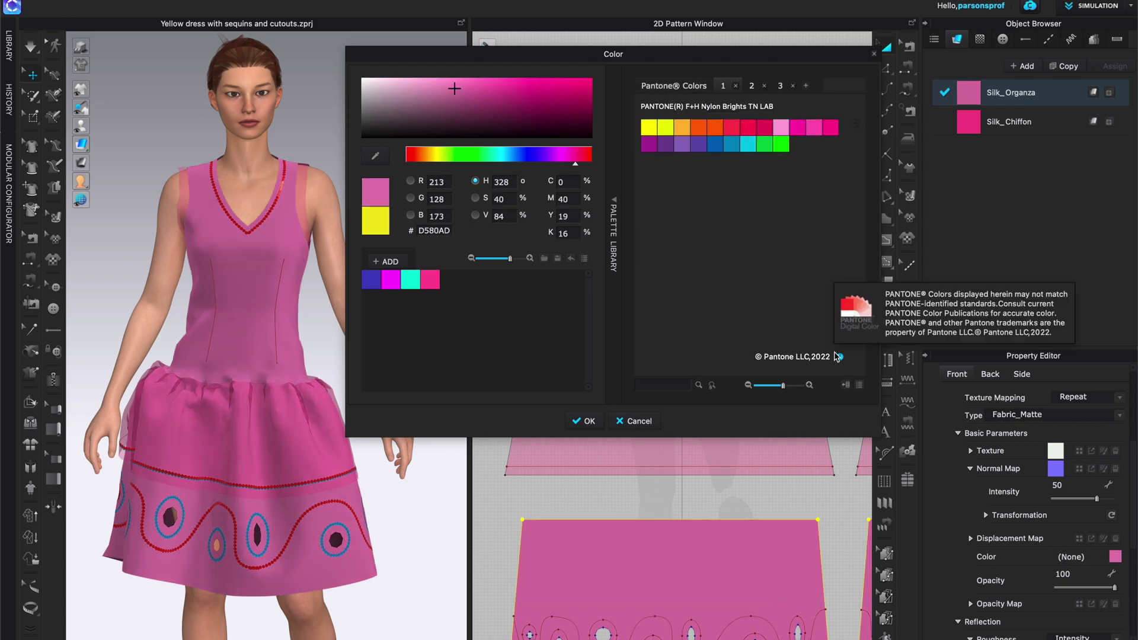
Apply a hot pink chip, switch to FHI Polyester TSX, and apply Iced Mango orange
click(663, 87)
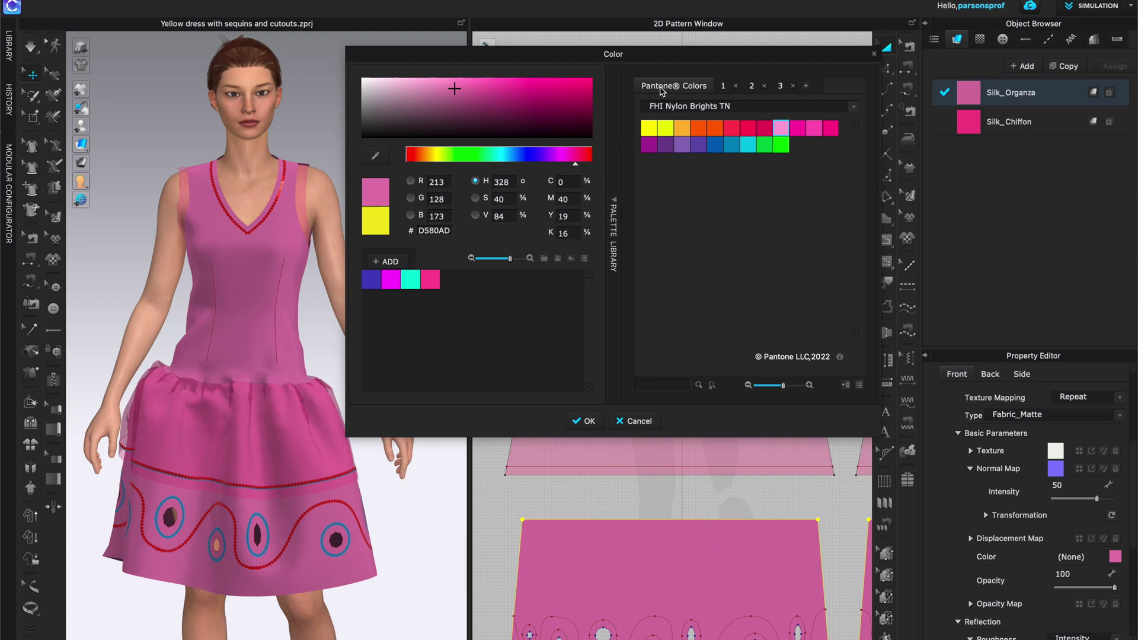
click(797, 128)
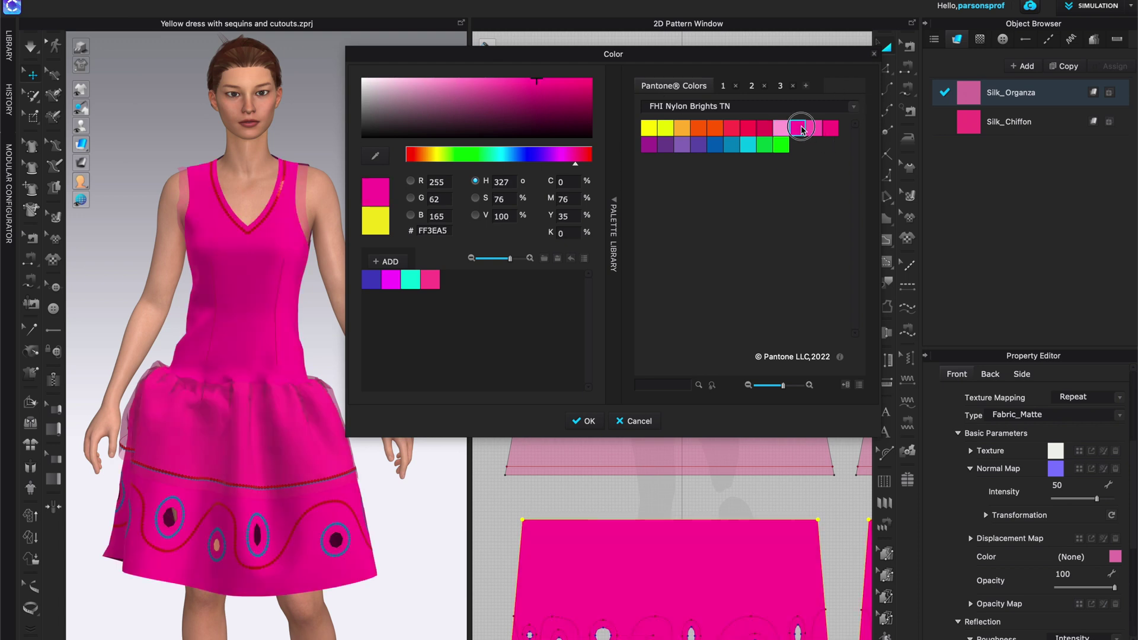
click(854, 106)
click(681, 86)
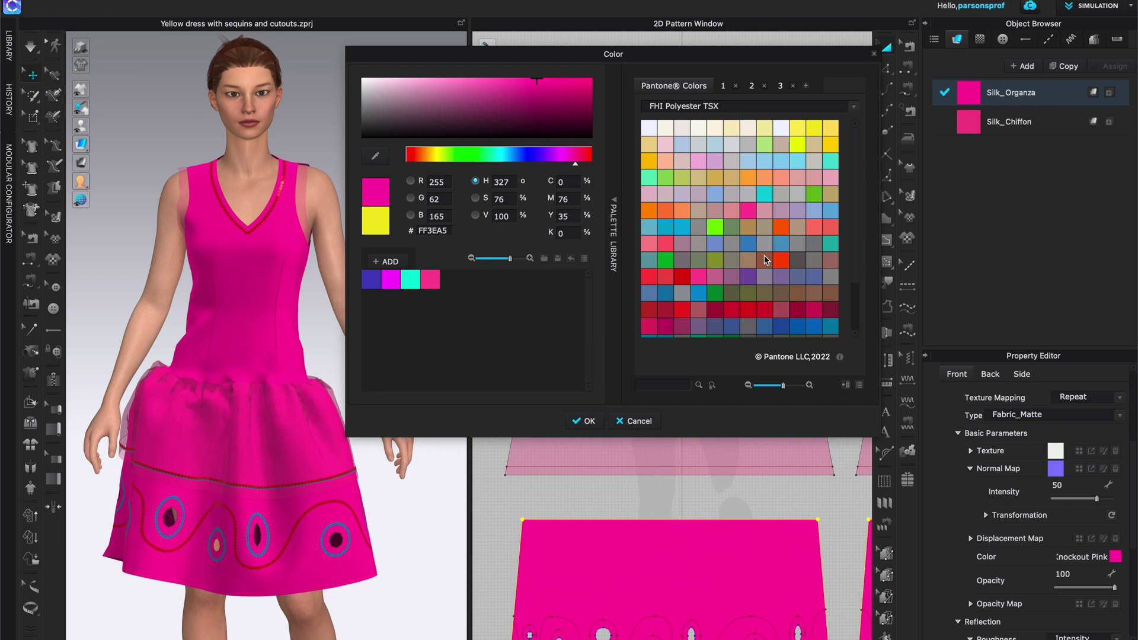
scroll(763, 255, down, 1)
scroll(763, 255, down, 1)
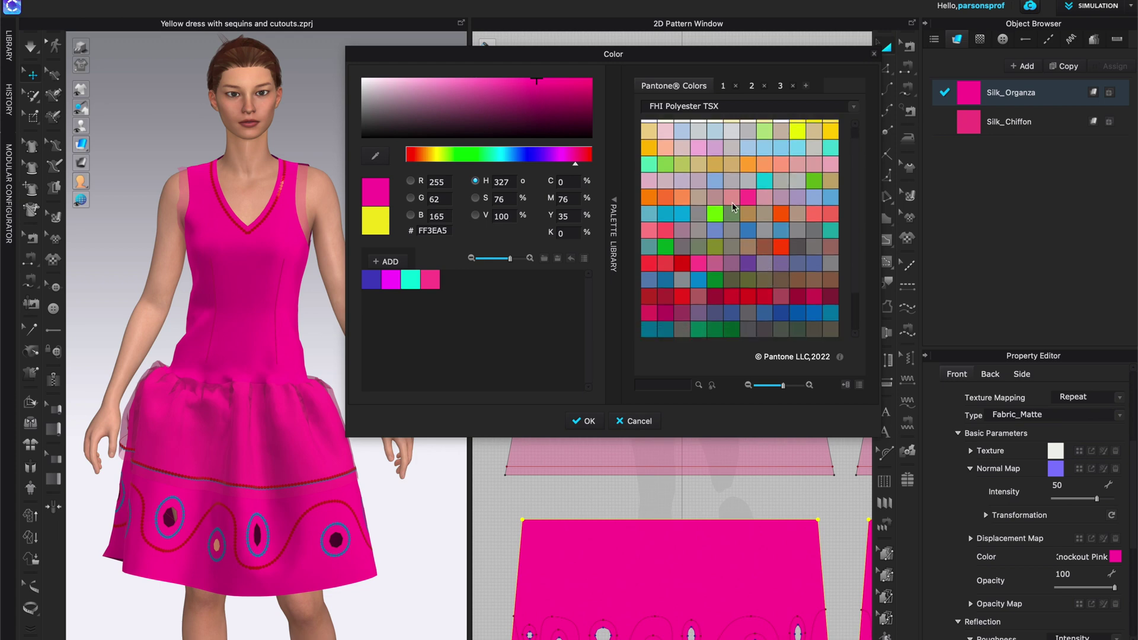
click(748, 164)
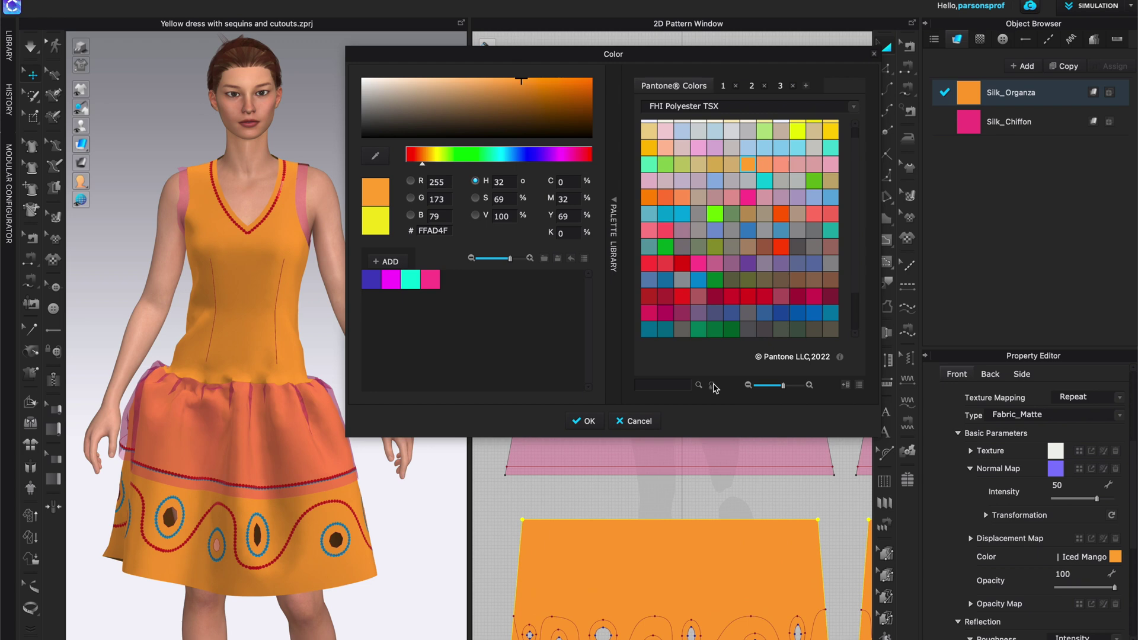
List the Pantone chips similar to Iced Mango, then shift the hue toward green
click(713, 389)
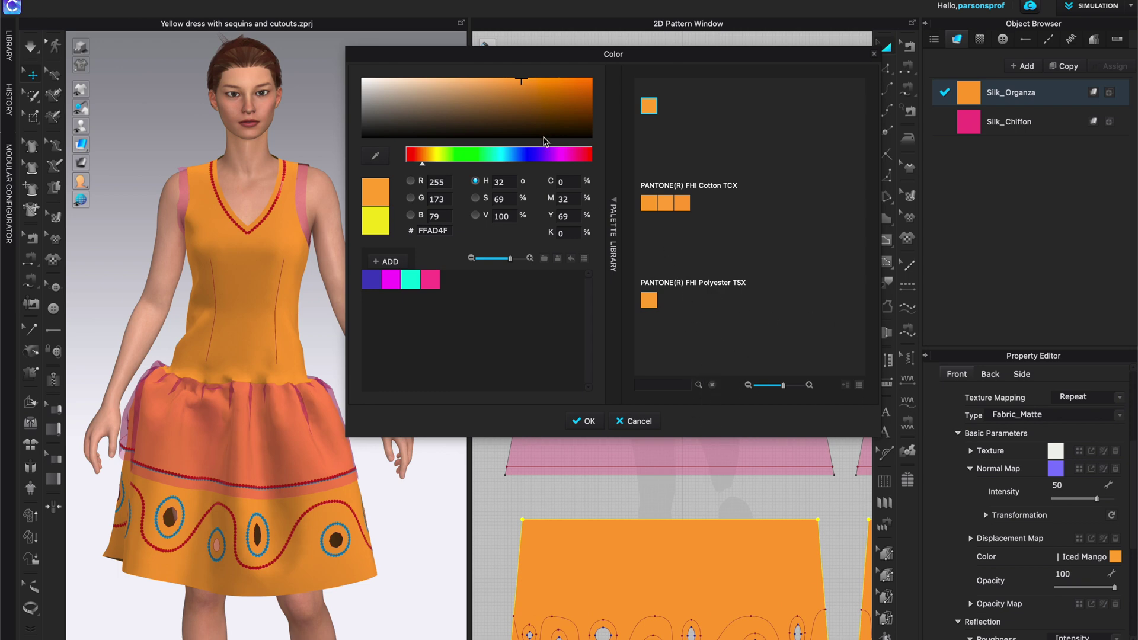
click(481, 154)
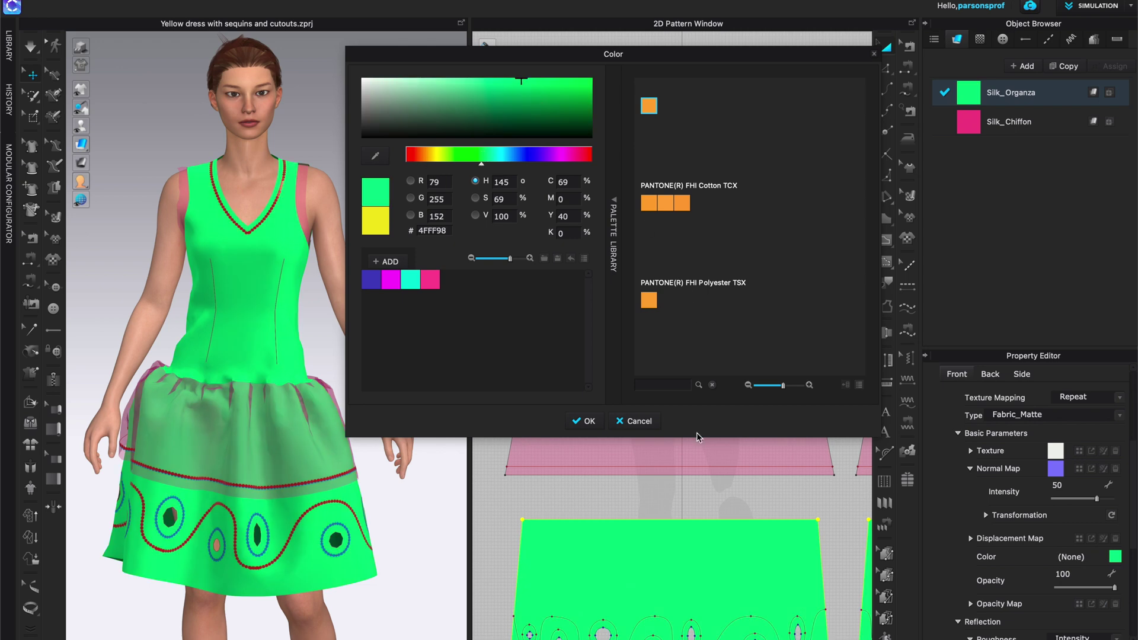
click(712, 388)
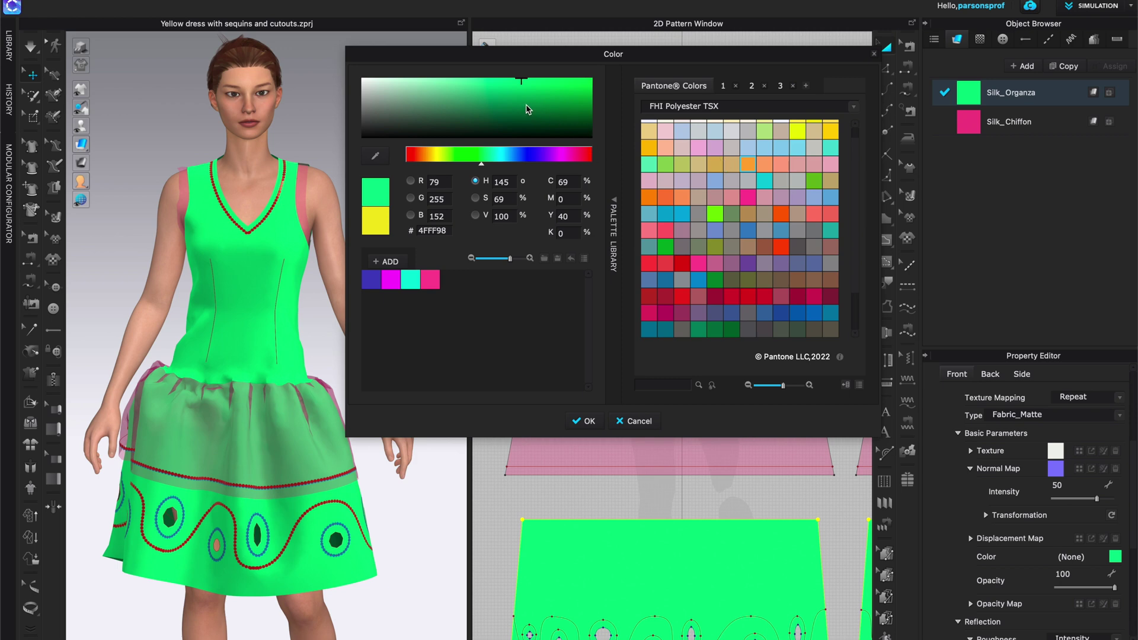
click(523, 87)
drag(524, 88, 523, 85)
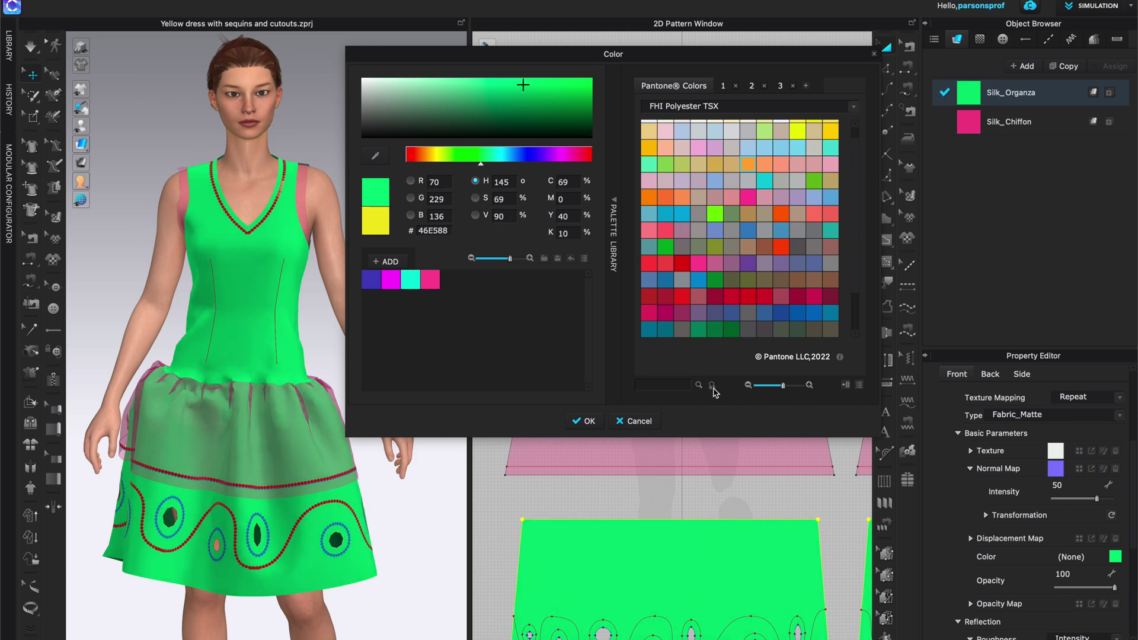
click(711, 388)
scroll(760, 276, down, 2)
scroll(774, 284, down, 3)
scroll(796, 303, down, 3)
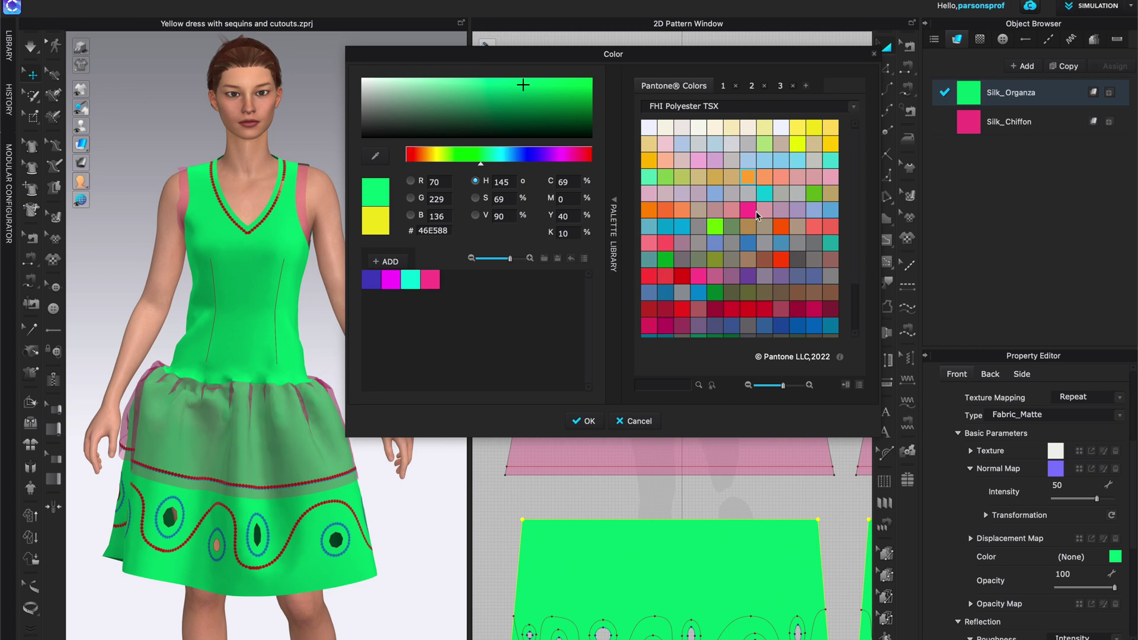
click(667, 177)
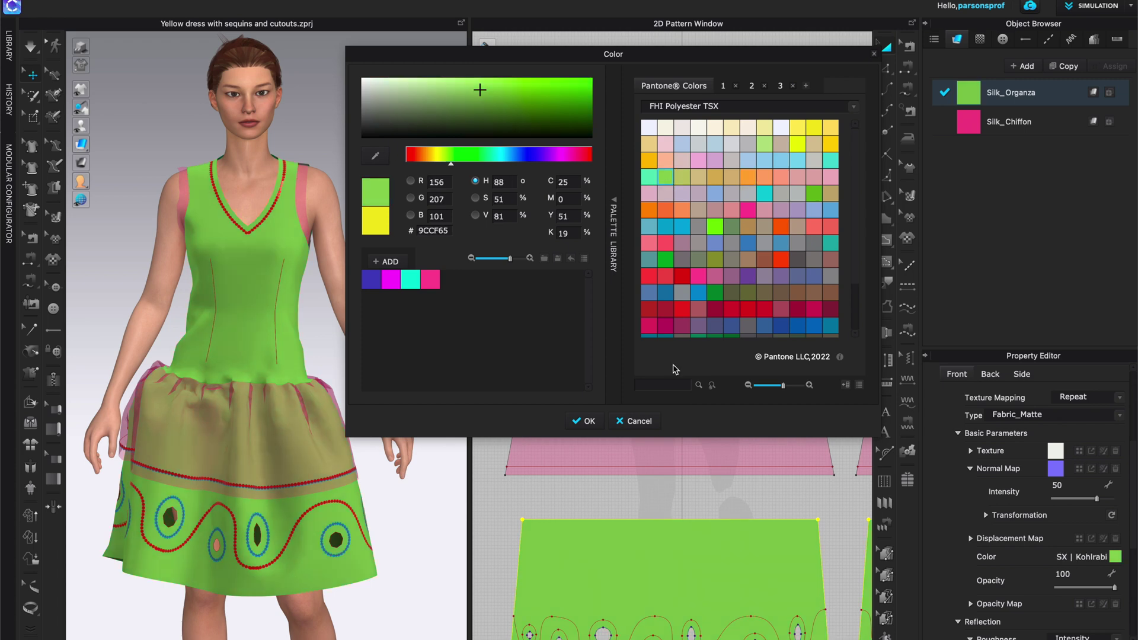
Check chips similar to the green, then apply Endangered red (CD2428) and list matching reds
click(712, 387)
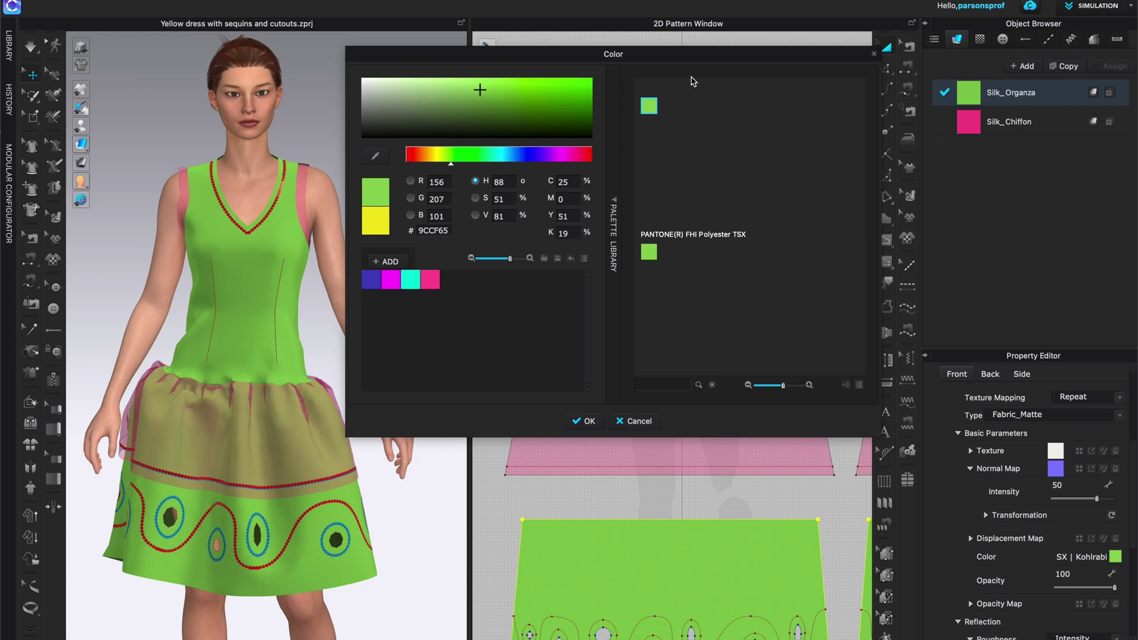
click(713, 386)
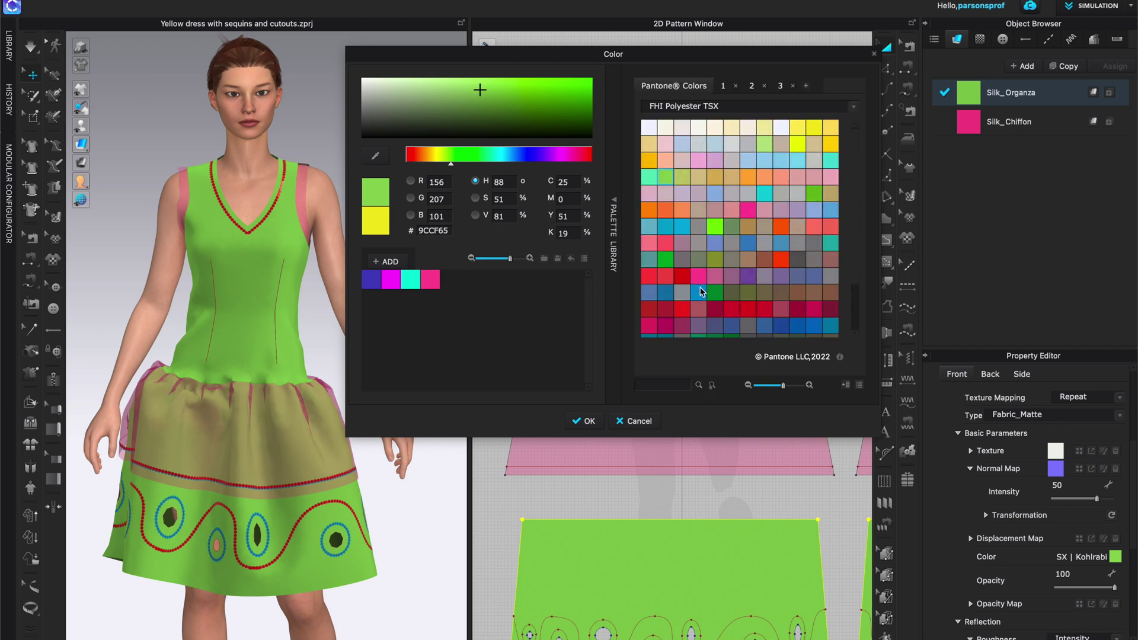
scroll(700, 292, down, 1)
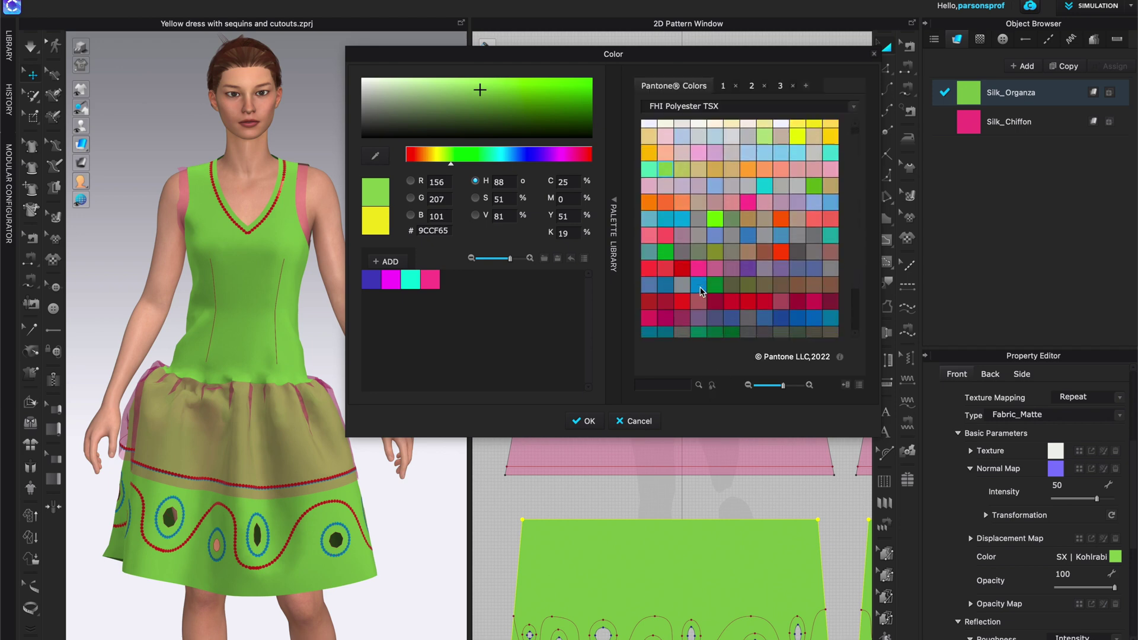
click(747, 301)
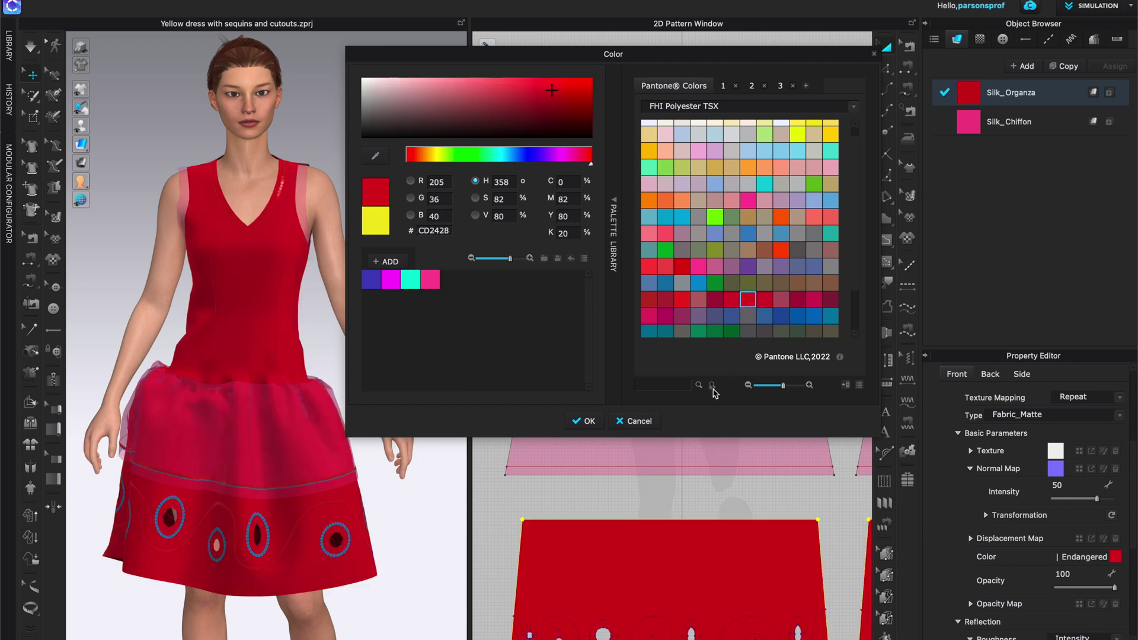
click(711, 385)
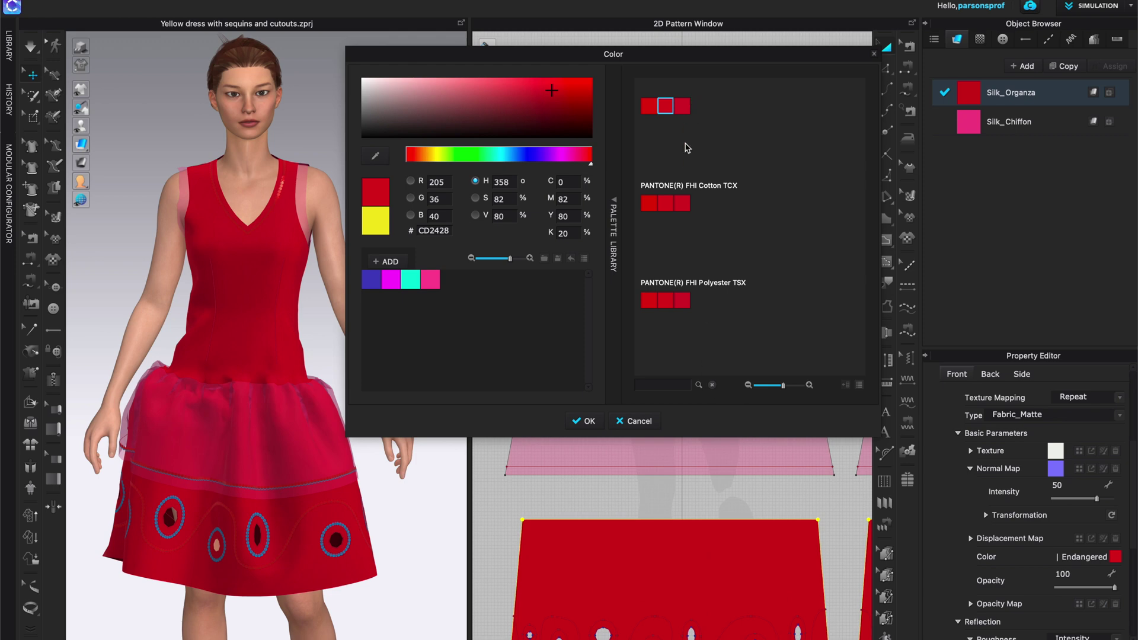
Return to the full Polyester TSX library and adjust chip size with the zoom slider
click(713, 386)
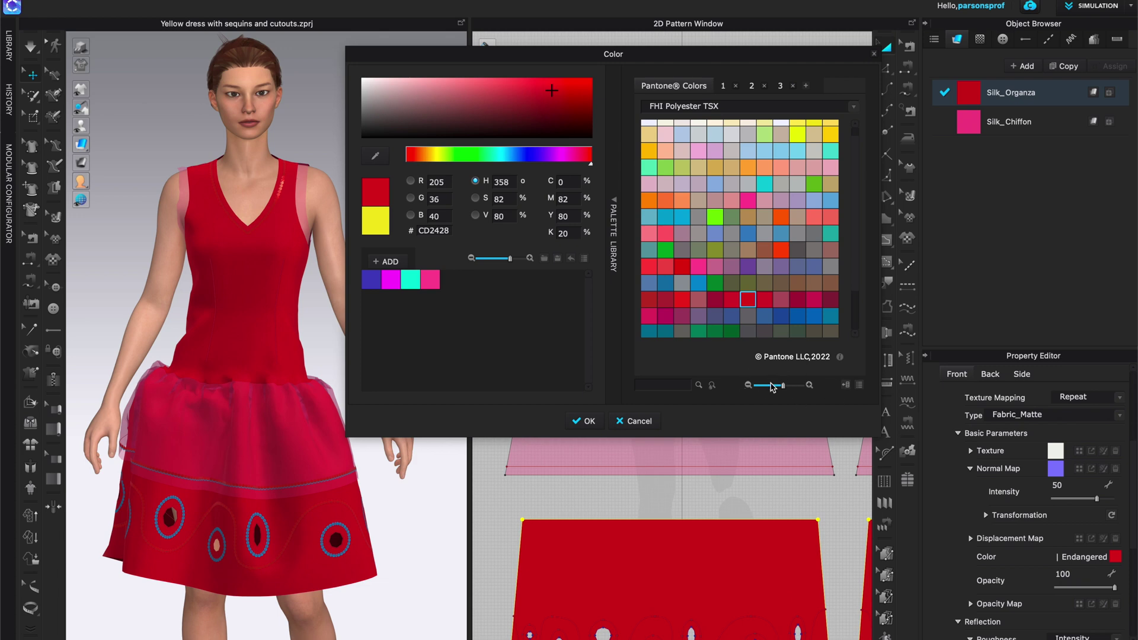
drag(781, 388, 790, 388)
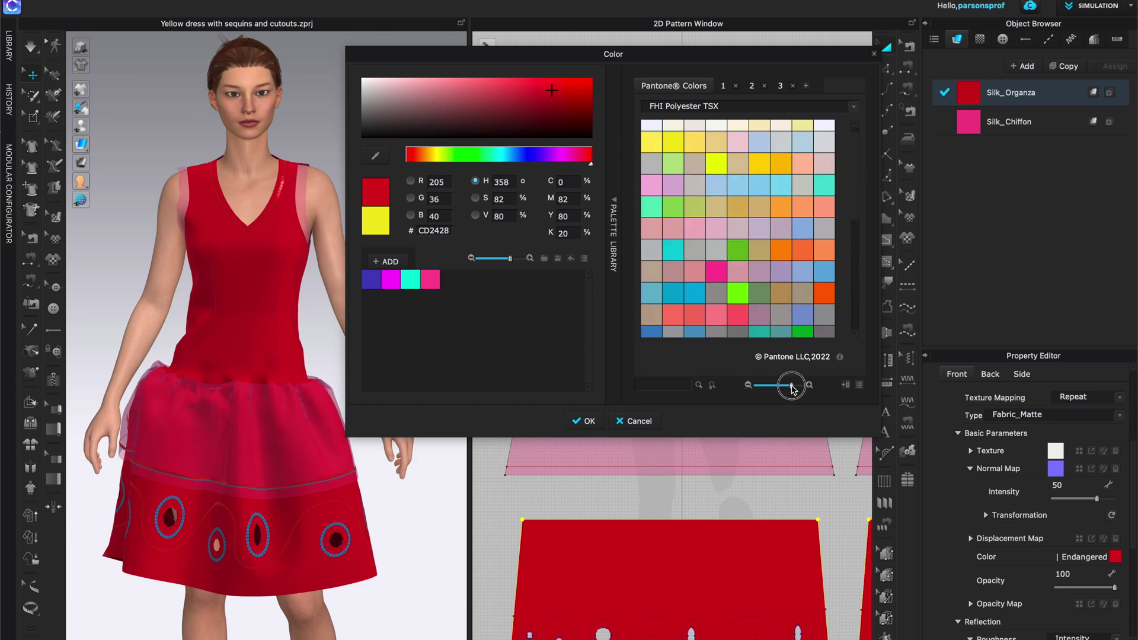
drag(791, 388, 790, 393)
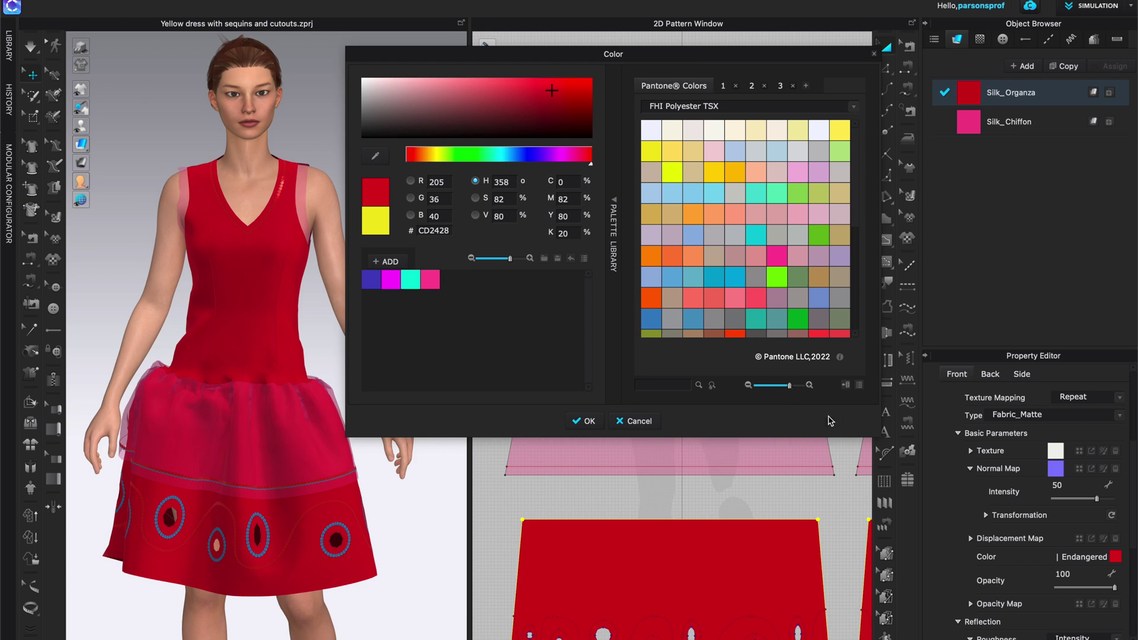
Show the chips as a named list and resize rows so the full colour names fit
click(859, 386)
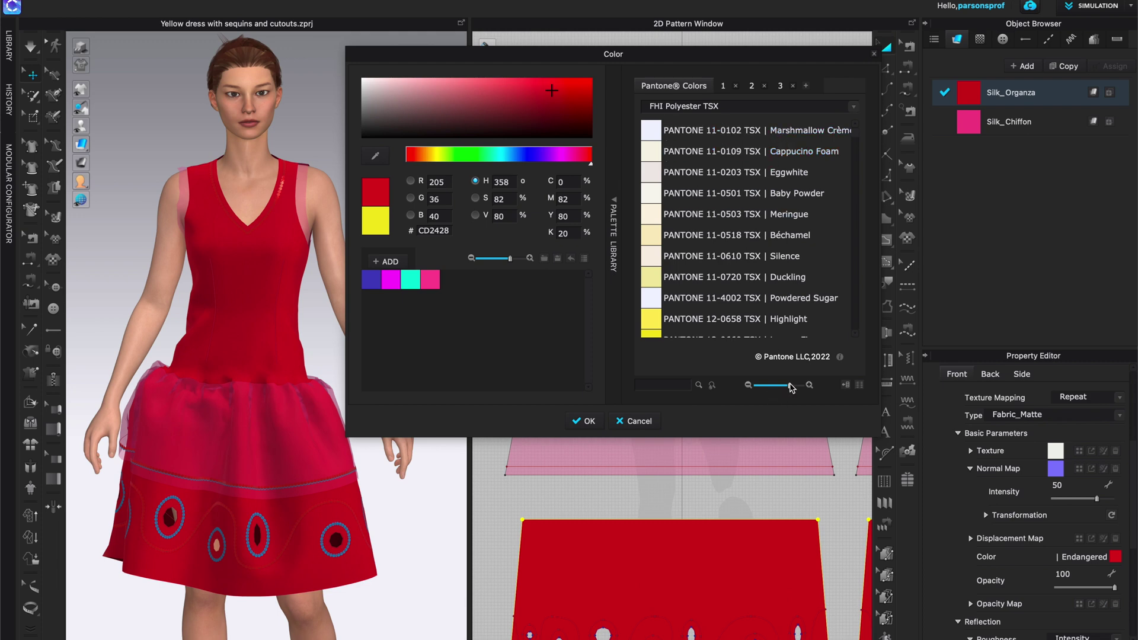
drag(789, 385, 797, 388)
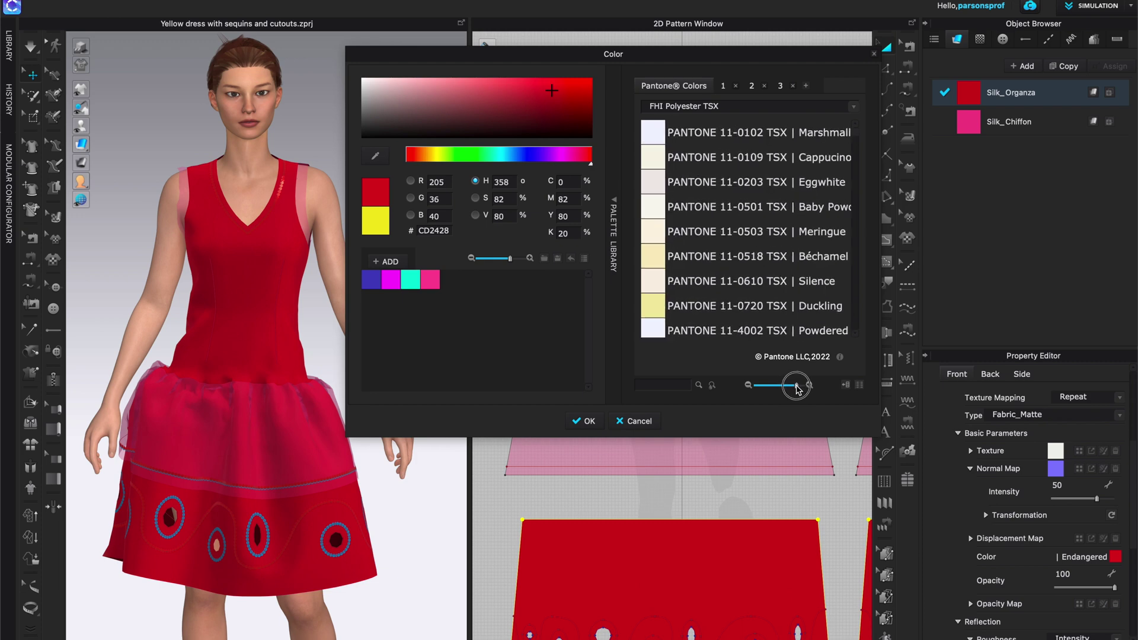
drag(797, 388, 801, 386)
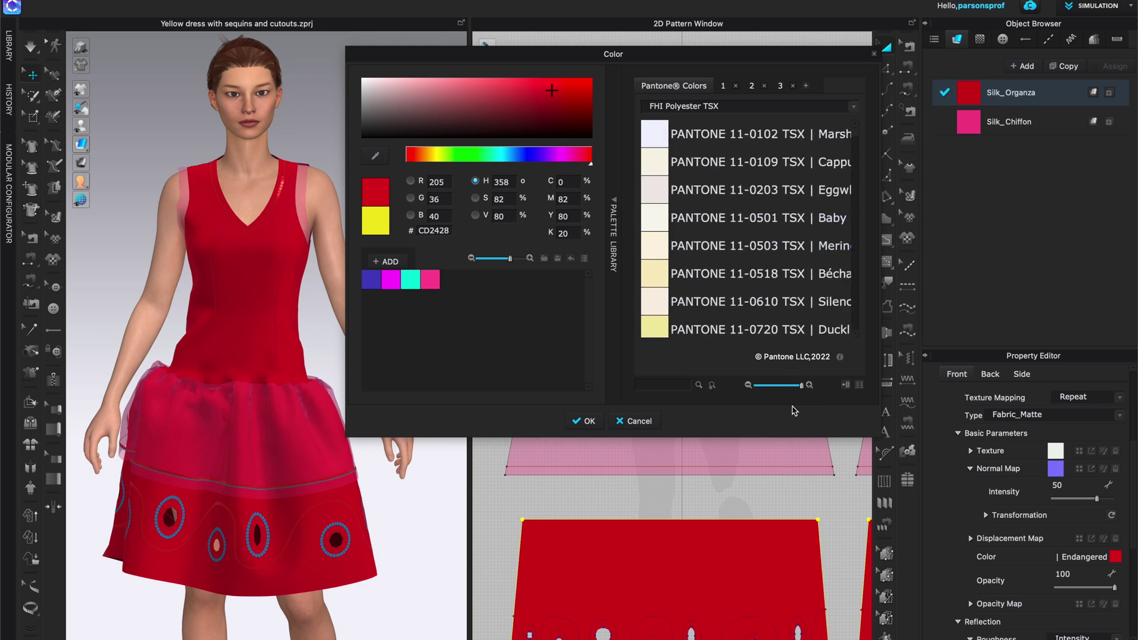
mouse_move(801, 385)
mouse_down()
mouse_move(770, 384)
mouse_move(792, 399)
mouse_up()
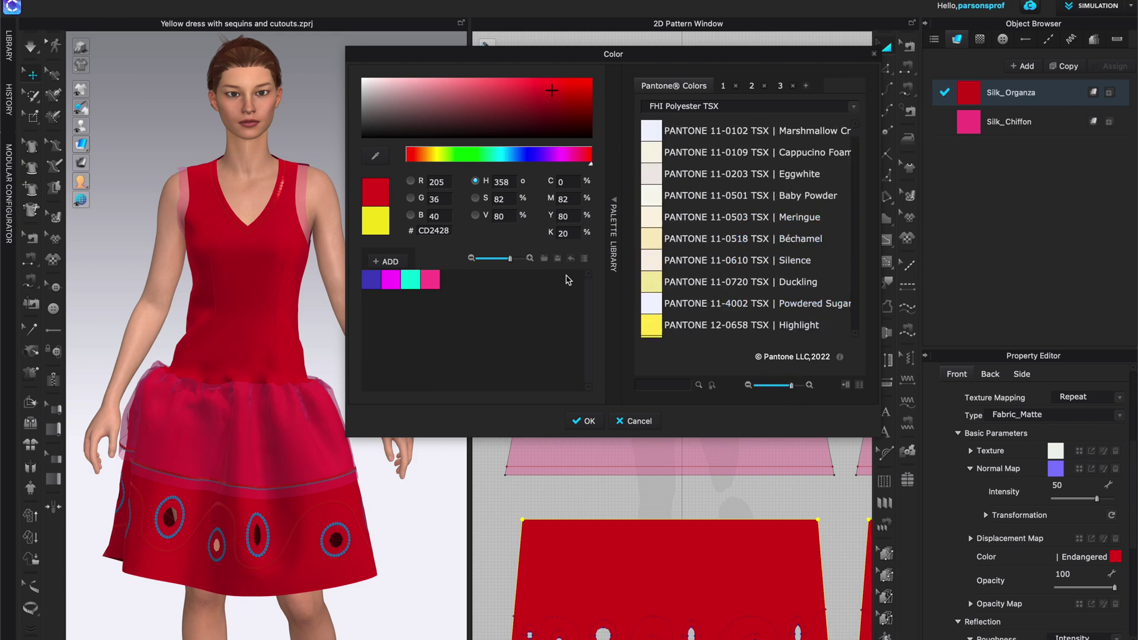
Arrange the Pantone chips in grid columns and adjust their zoom size
click(860, 389)
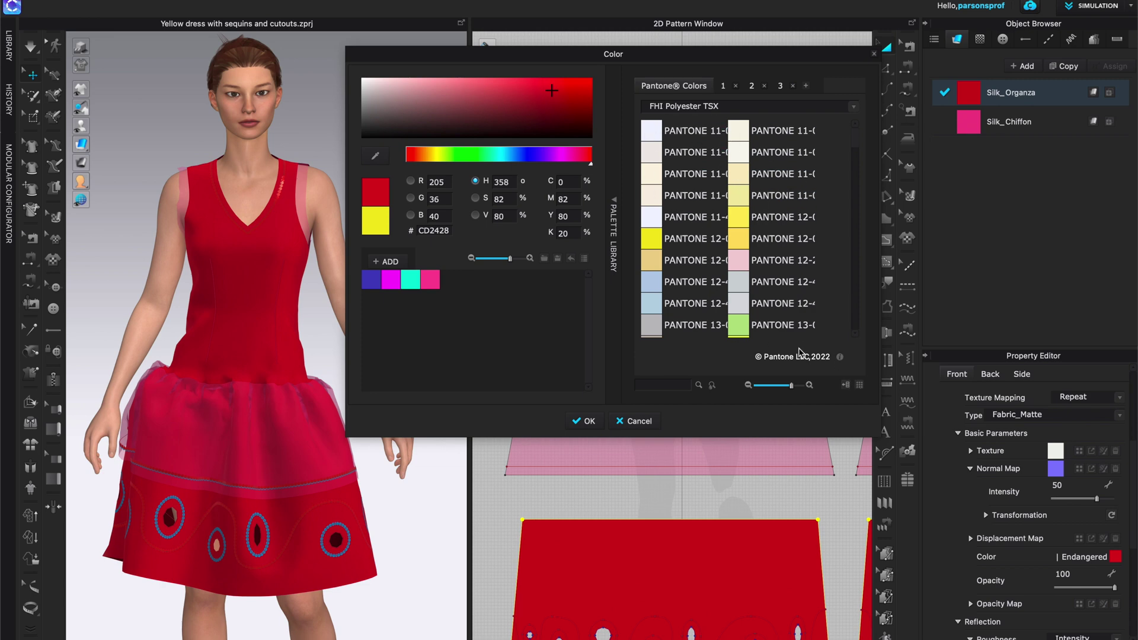
drag(792, 388, 789, 391)
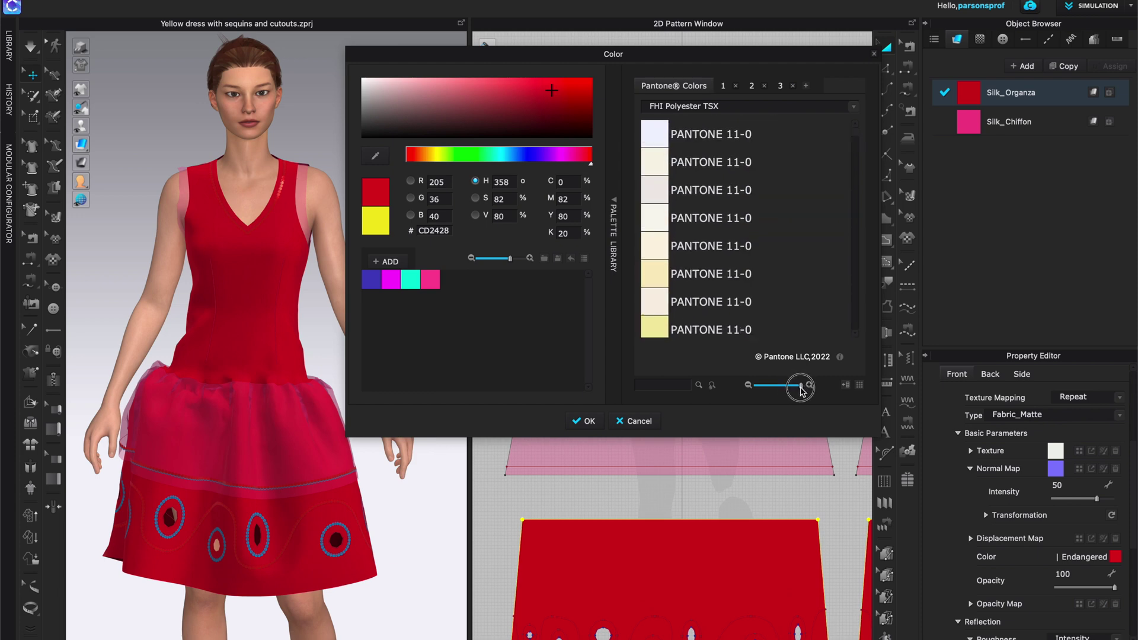
drag(789, 391, 790, 388)
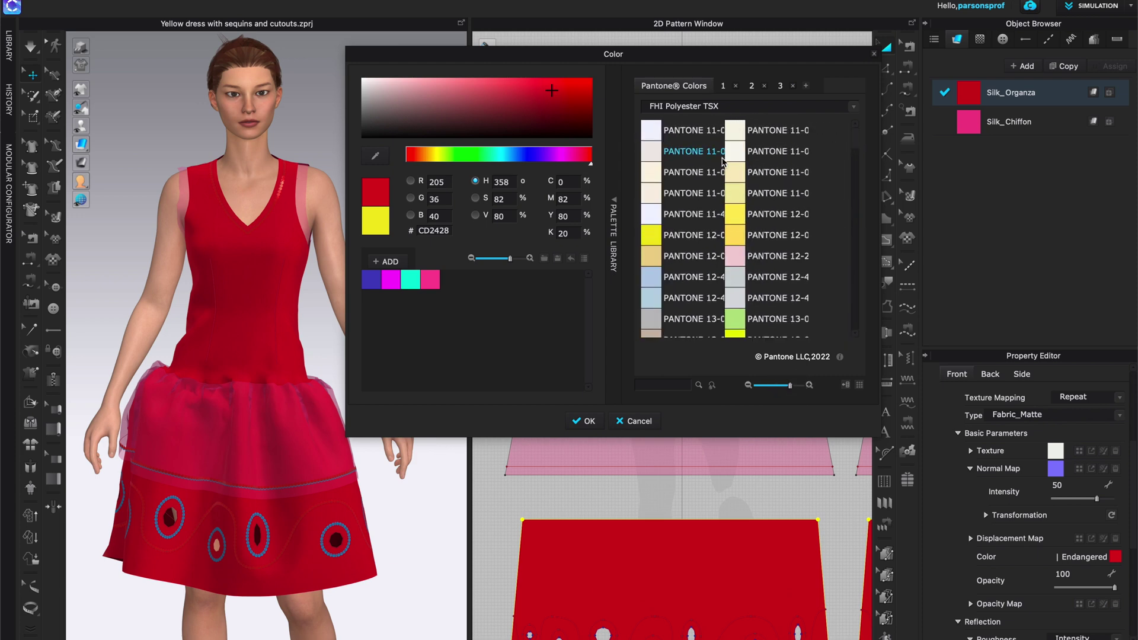
Try Silence, grey-blue and near-white chips on the dress, ending on cream Silence (F6EFE5)
click(702, 199)
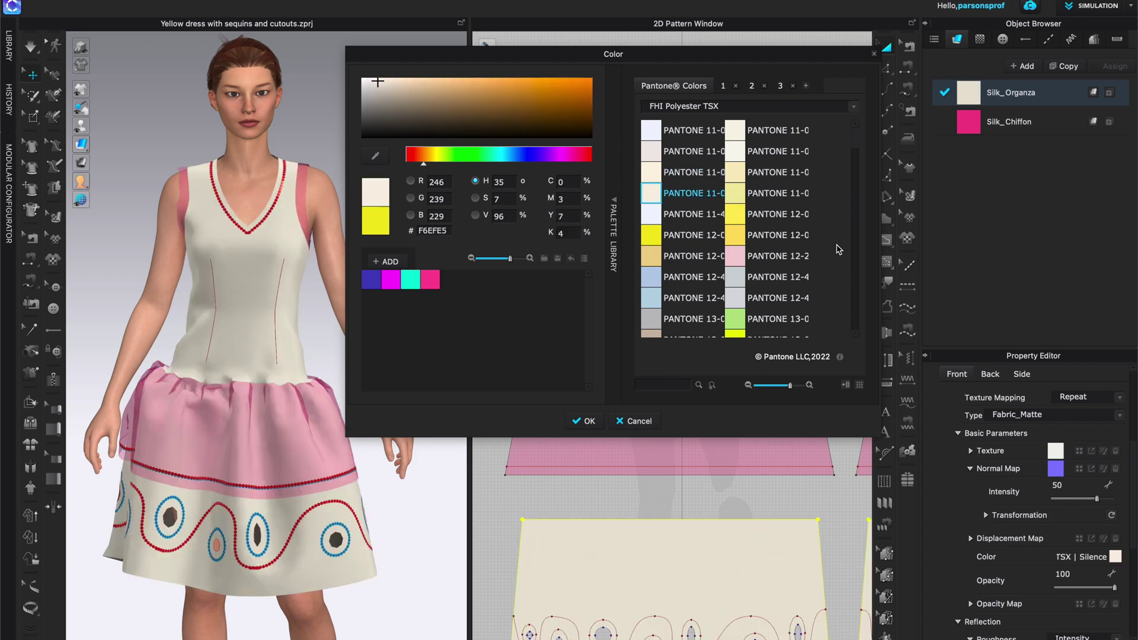
drag(702, 59, 678, 55)
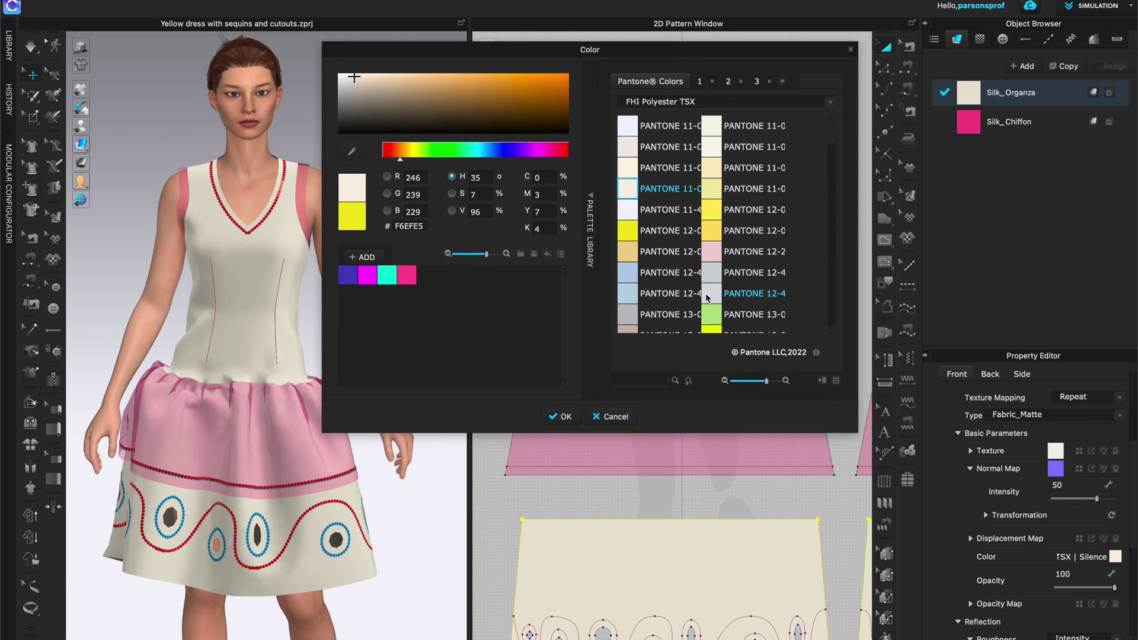
click(721, 273)
drag(722, 273, 721, 269)
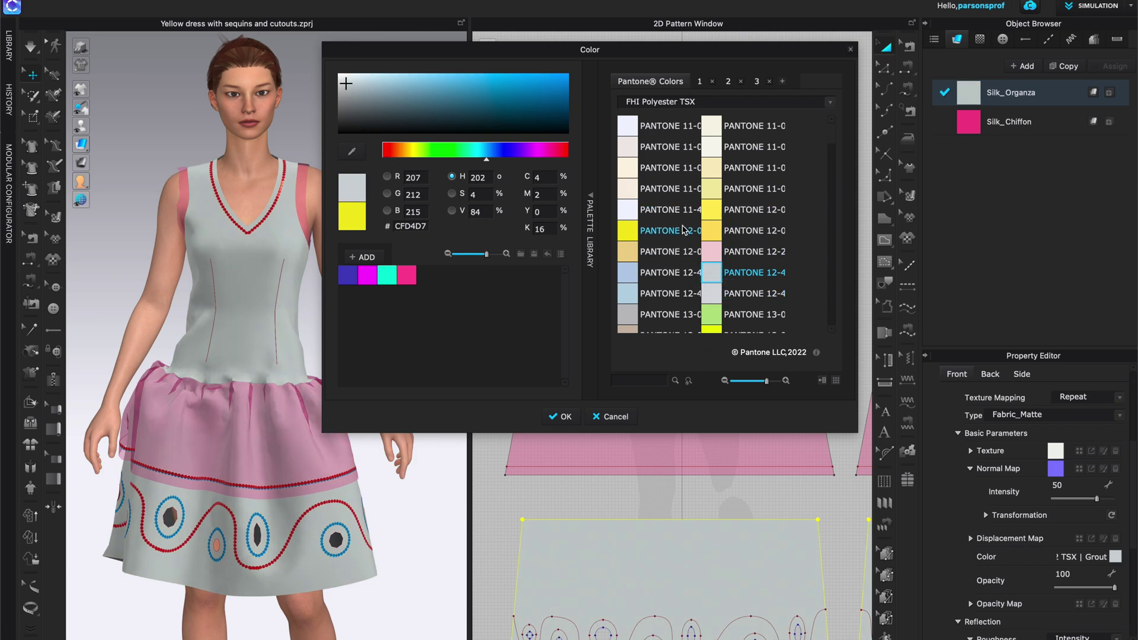
click(671, 213)
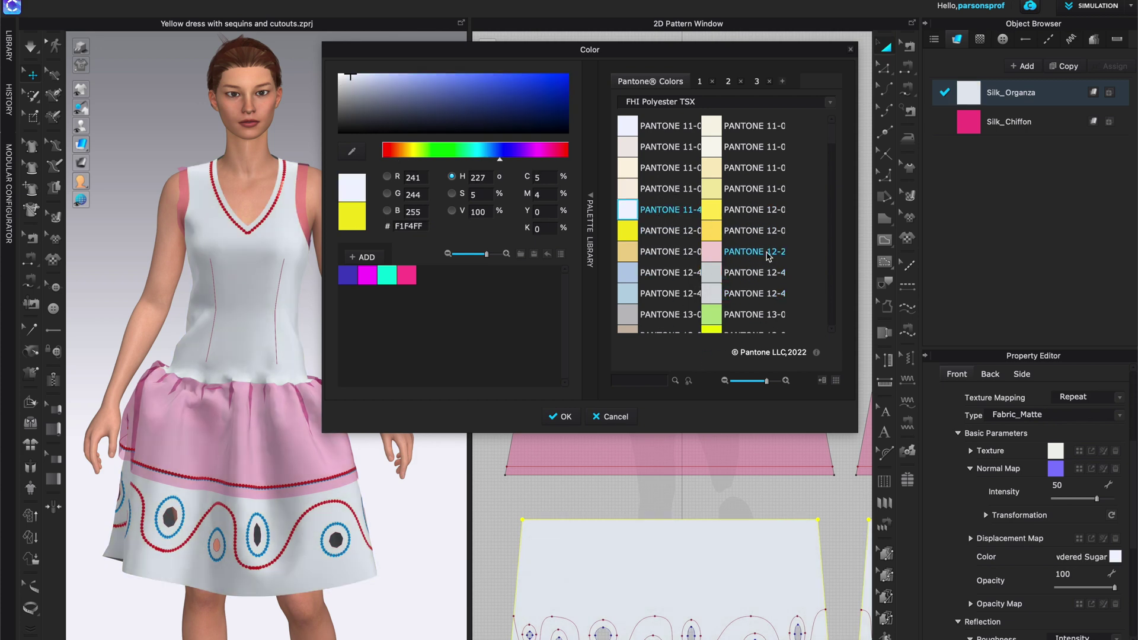
click(659, 191)
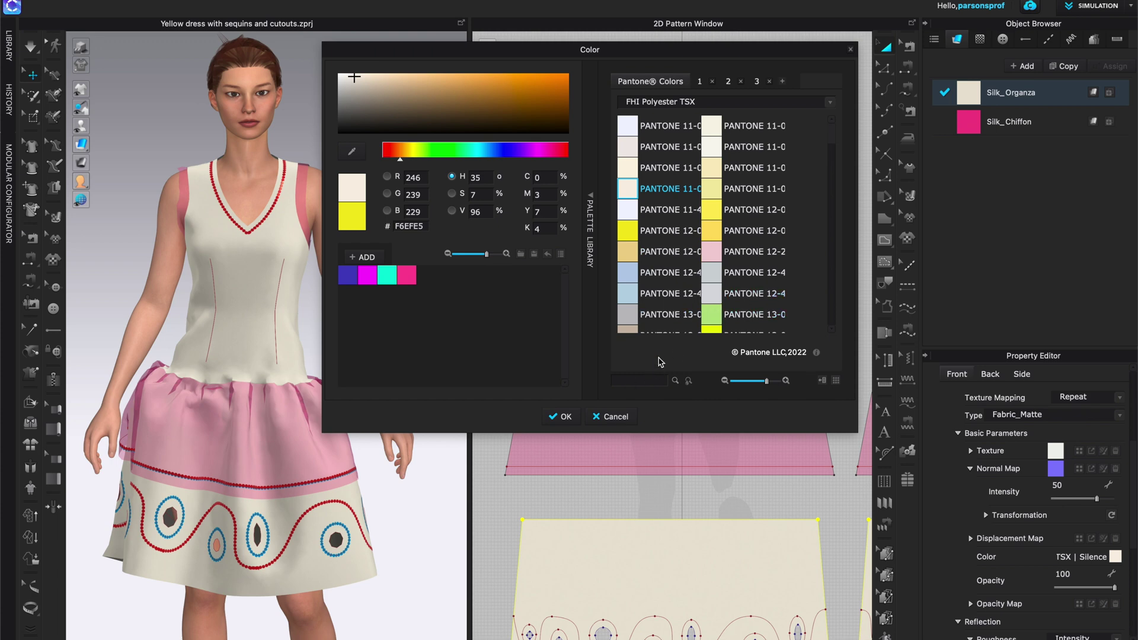
Shrink the chips, toggle grid view, then show Polyester TSX chips as a named single-column list
drag(771, 382, 762, 381)
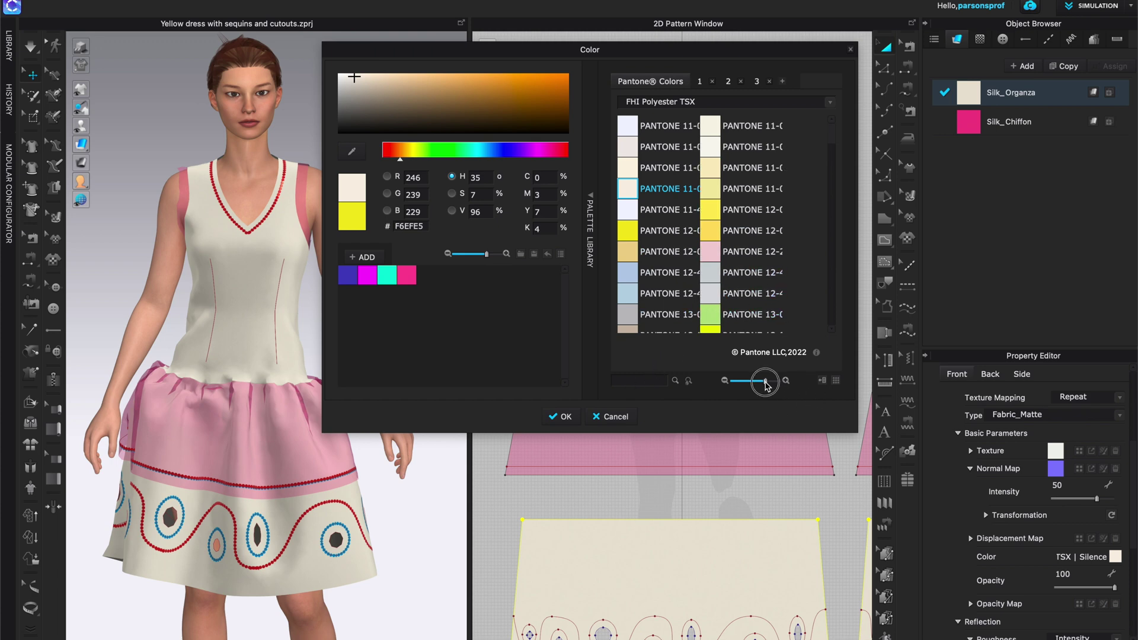
click(836, 383)
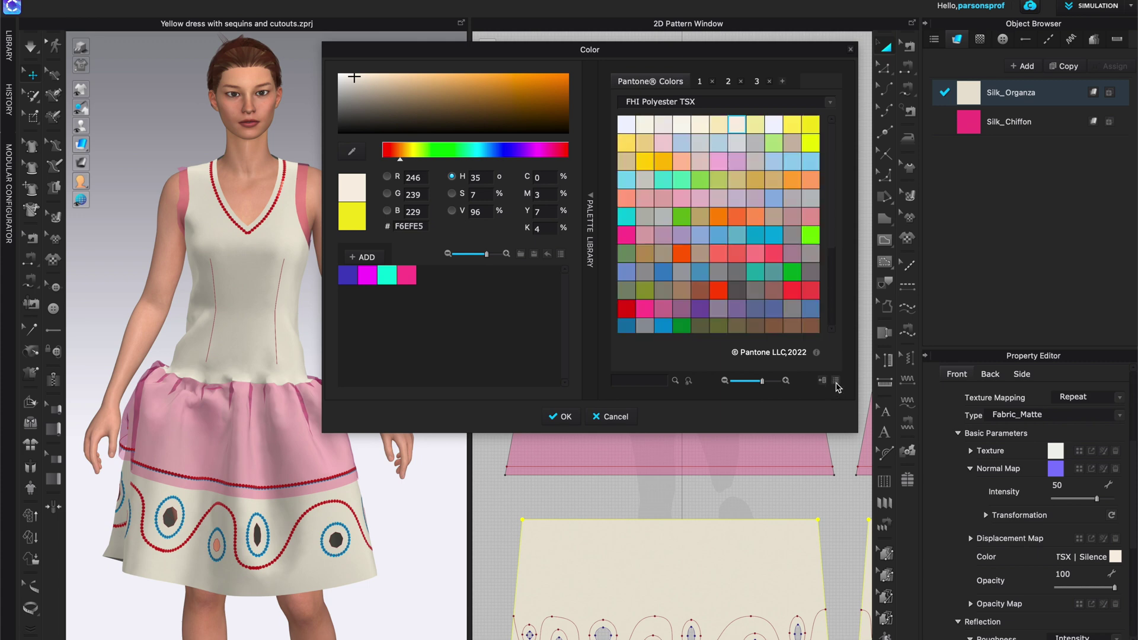
click(834, 382)
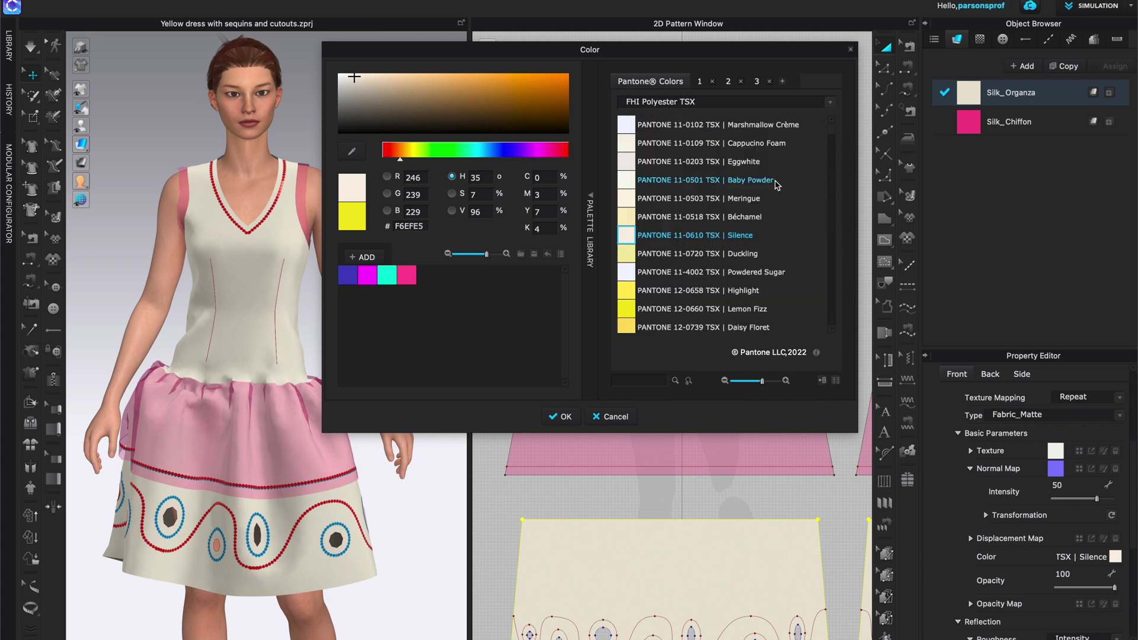